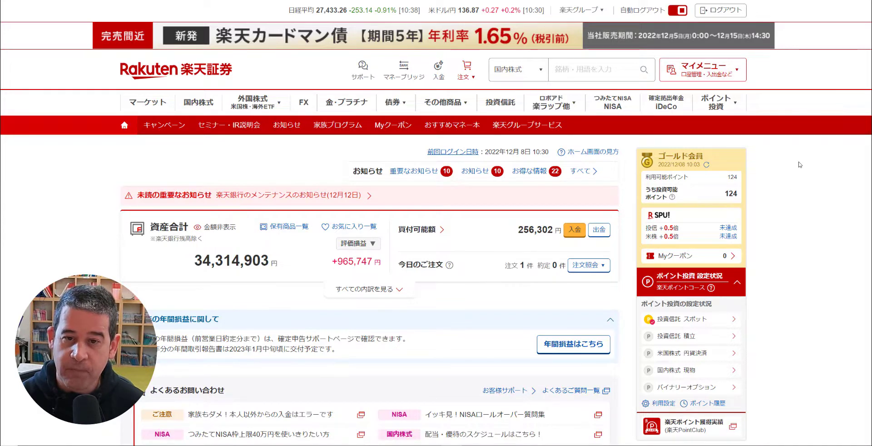
- Open the 投資信託 top page in かんたんモード and dismiss the 楽天キャッシュで積立 notice
left_click(500, 104)
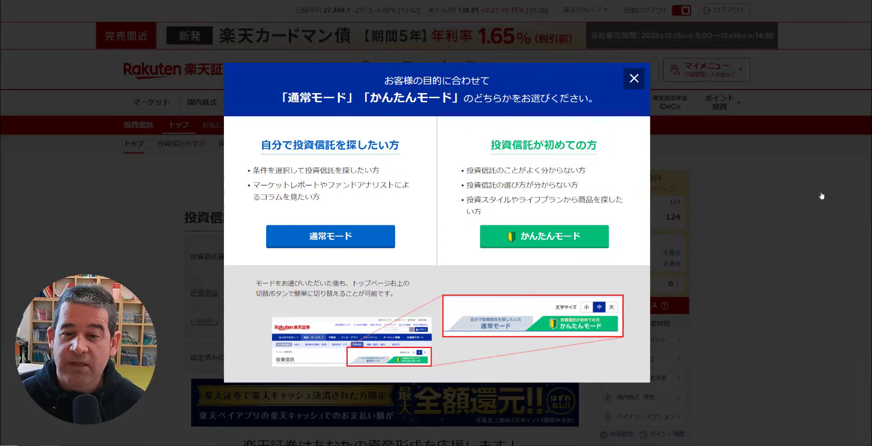
left_click(538, 235)
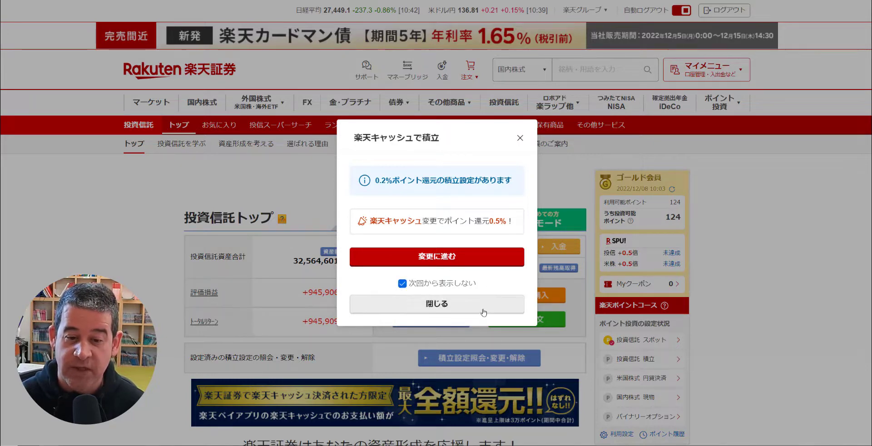
left_click(438, 304)
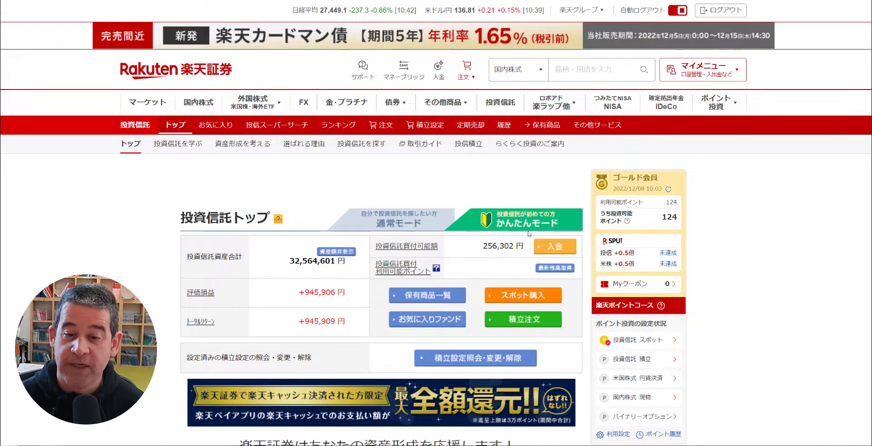
left_click(397, 223)
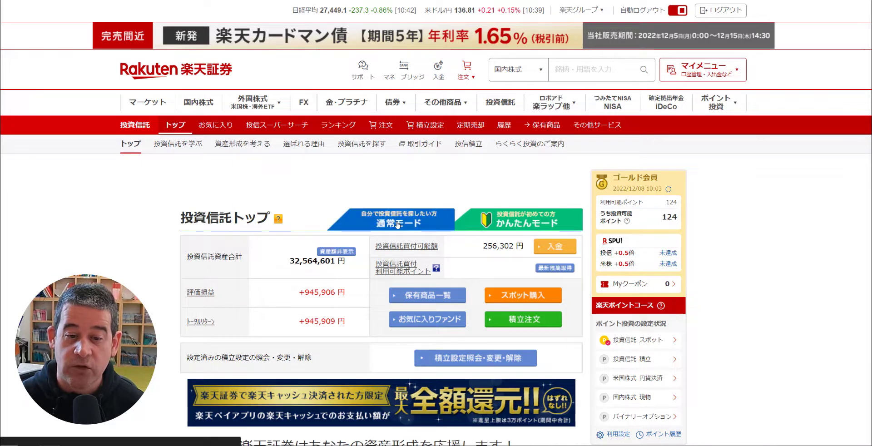
left_click(507, 222)
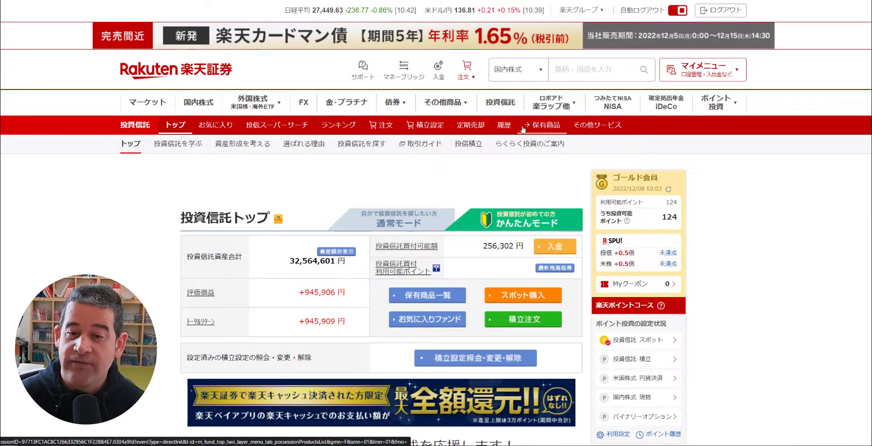
- Look at the その他サービス page of the 投資信託 section and return to its top page
left_click(604, 129)
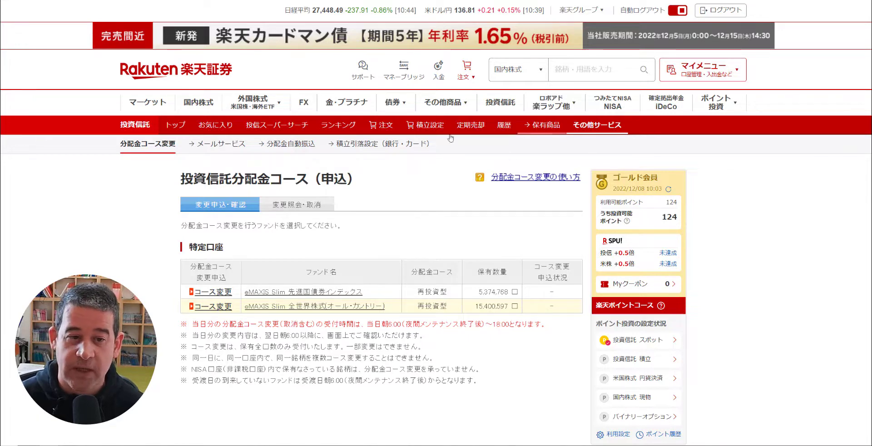
left_click(169, 128)
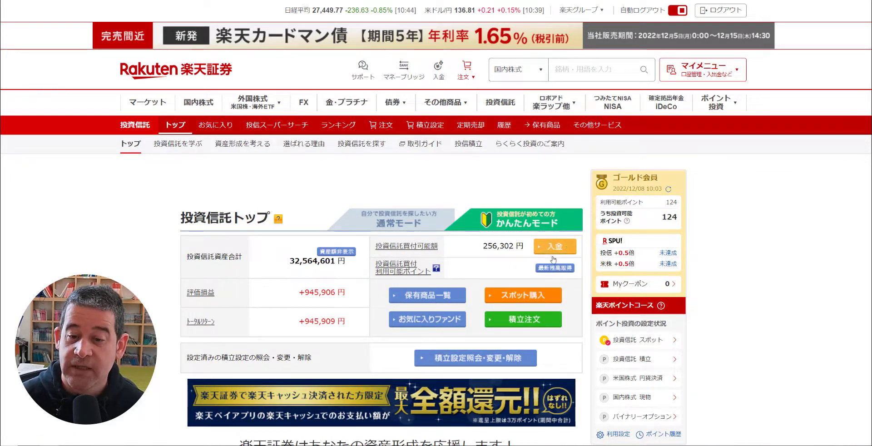
- Open the 保有商品一覧 for the investment trusts held
left_click(453, 298)
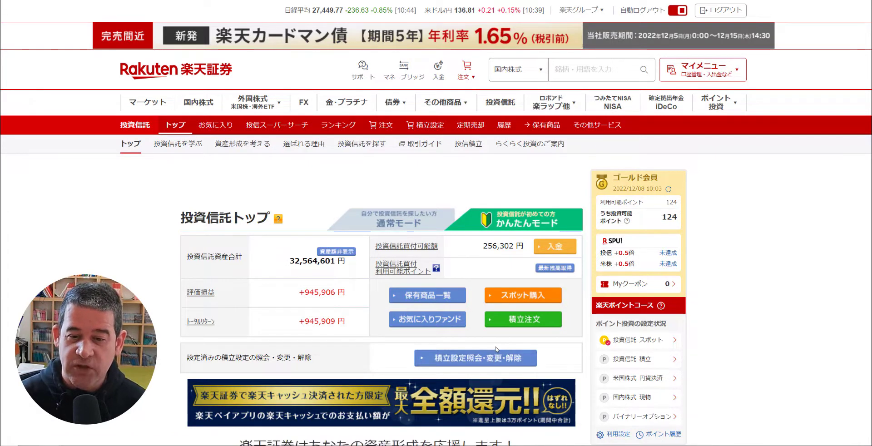
left_click(431, 296)
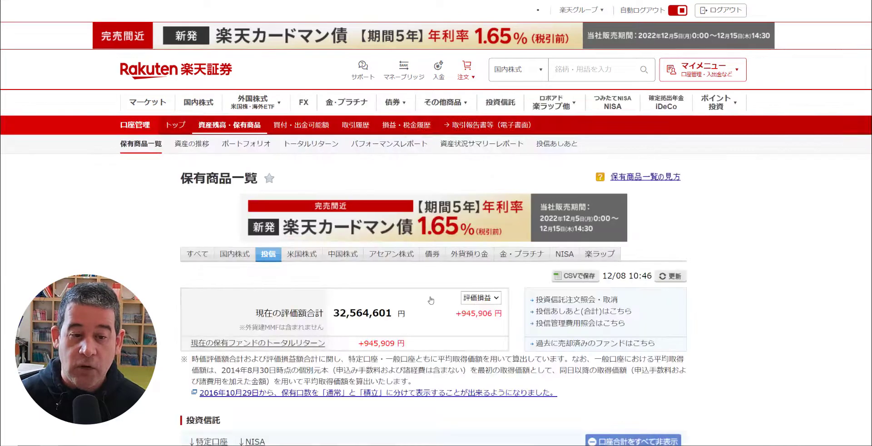
- View the total valuation's change as 前日比 and 前月比, and return the display to 評価損益
scroll(430, 299, "down", 3)
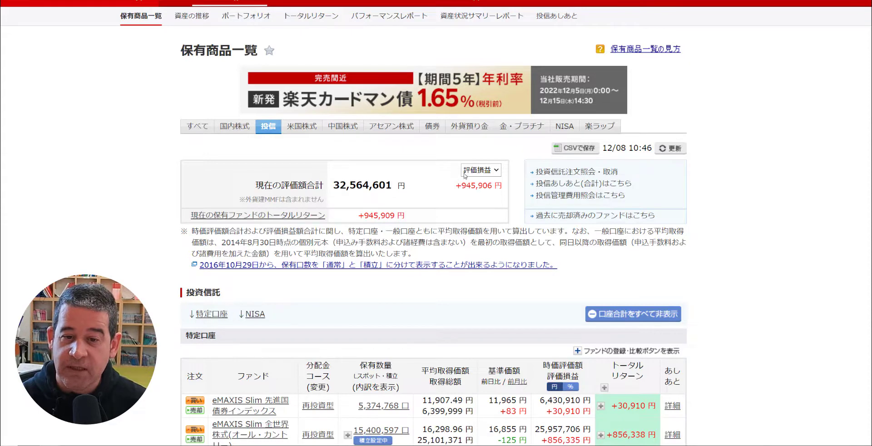
left_click(492, 171)
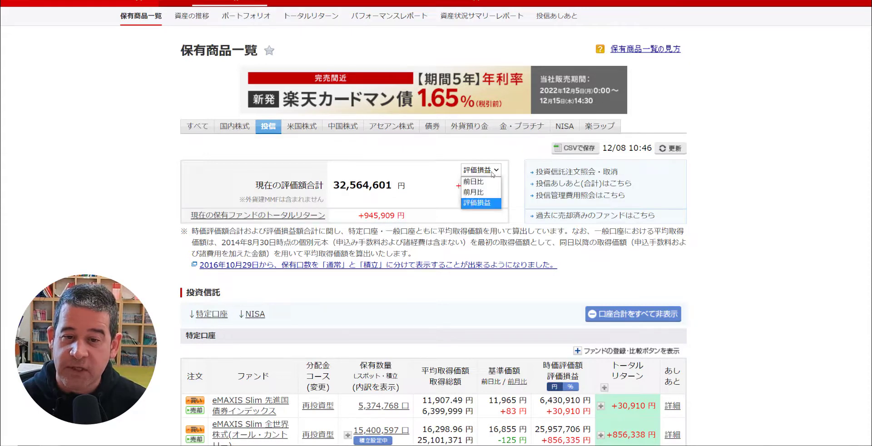
left_click(472, 186)
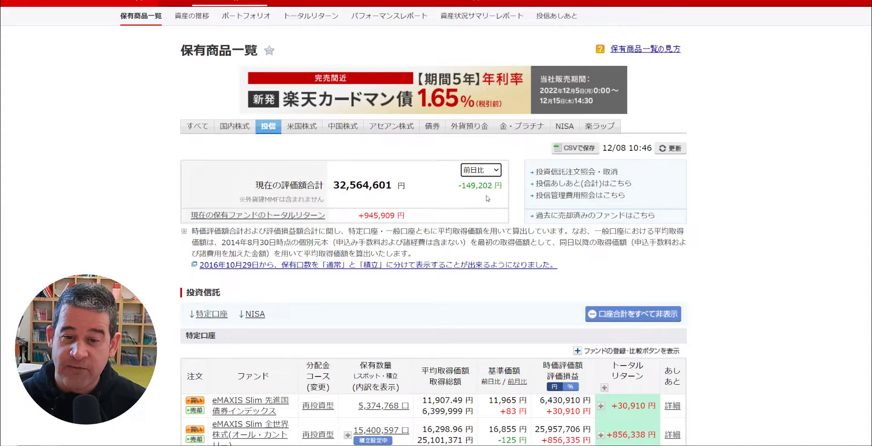
left_click(485, 171)
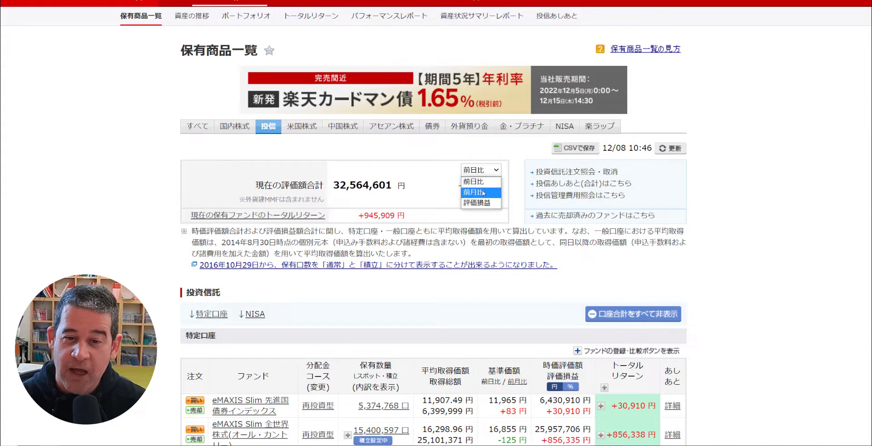
left_click(484, 189)
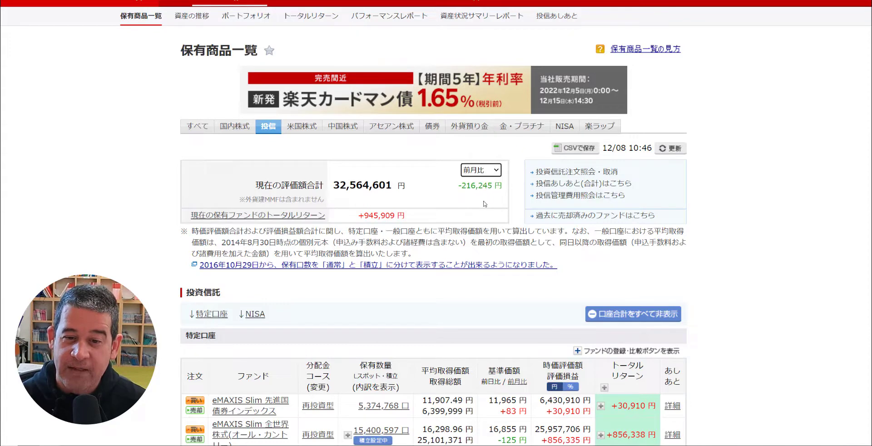
left_click(485, 174)
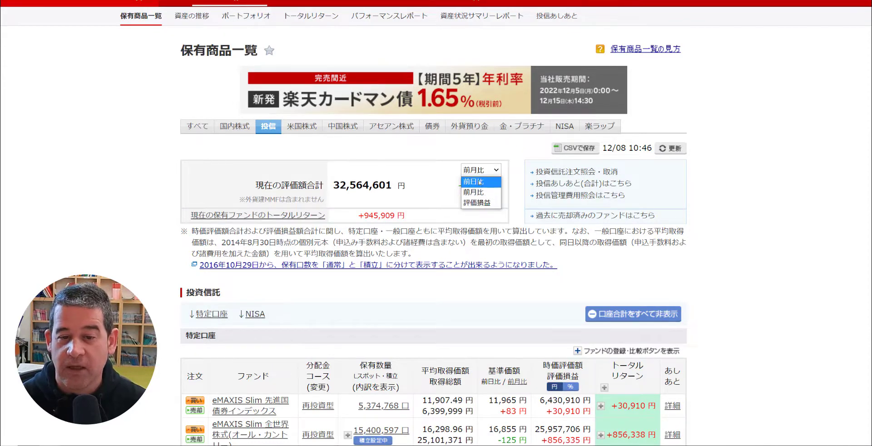
left_click(433, 178)
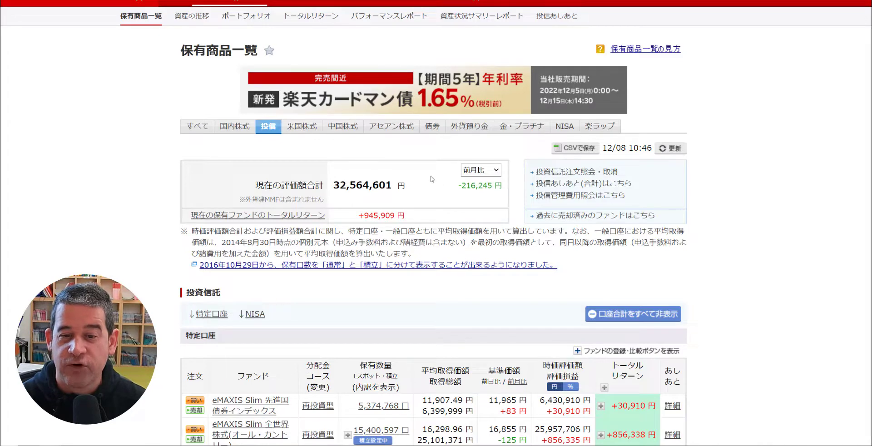
left_click(479, 176)
left_click(479, 207)
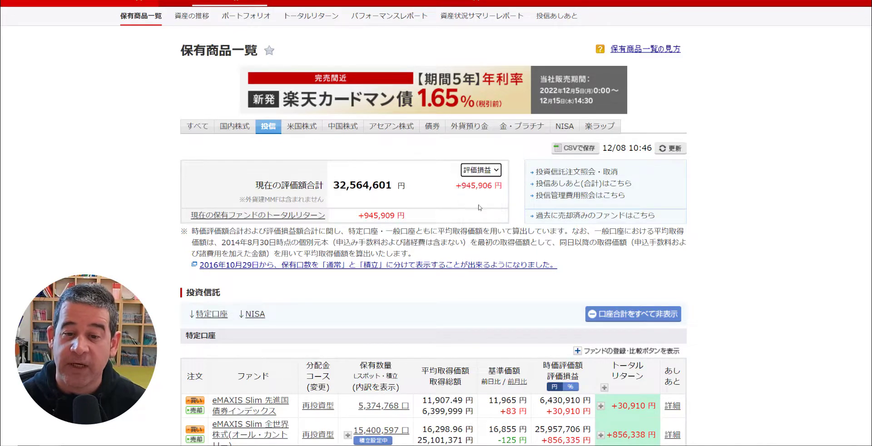
- Examine the funds held in the 特定口座 and NISA口座 tables of the holdings list
scroll(452, 206, "down", 5)
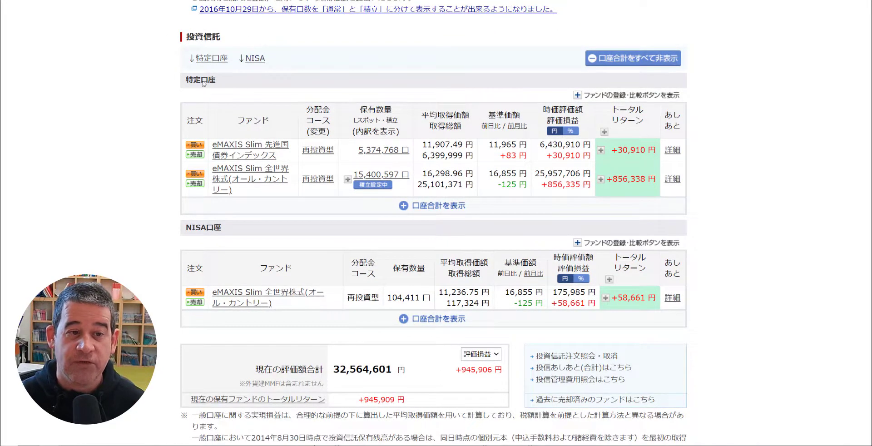
left_click_drag(185, 79, 216, 80)
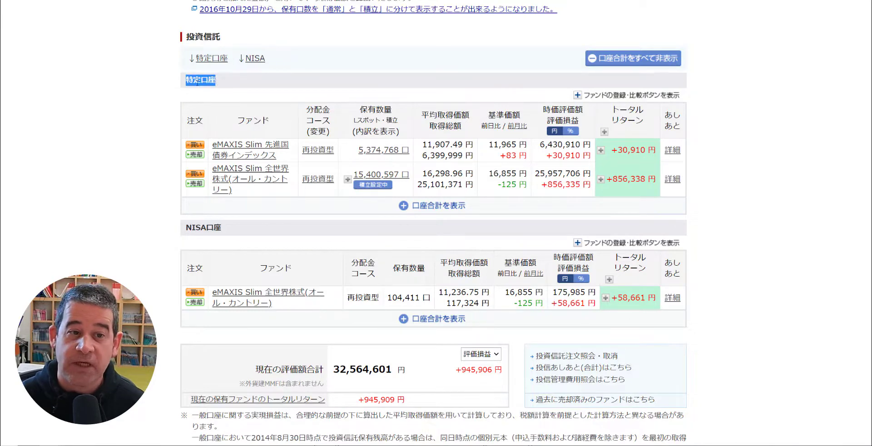
left_click(183, 83)
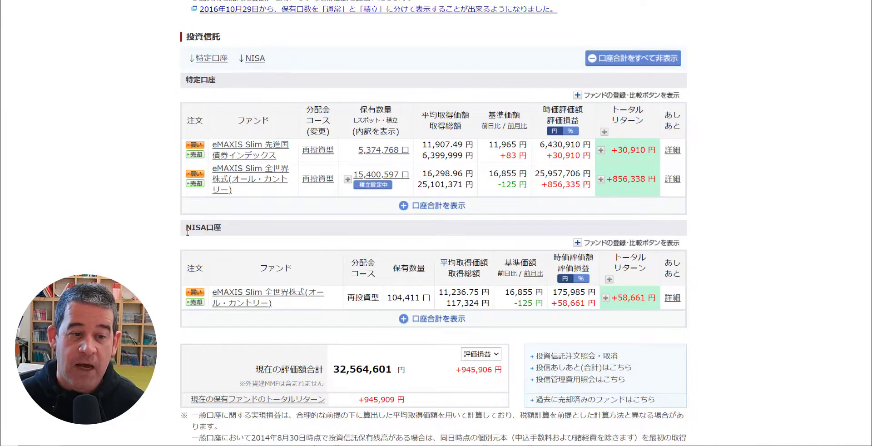
left_click_drag(183, 229, 229, 230)
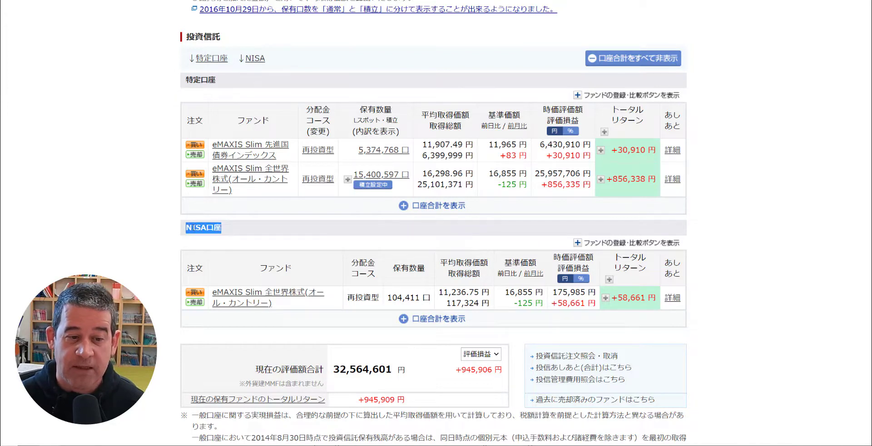
left_click(243, 229)
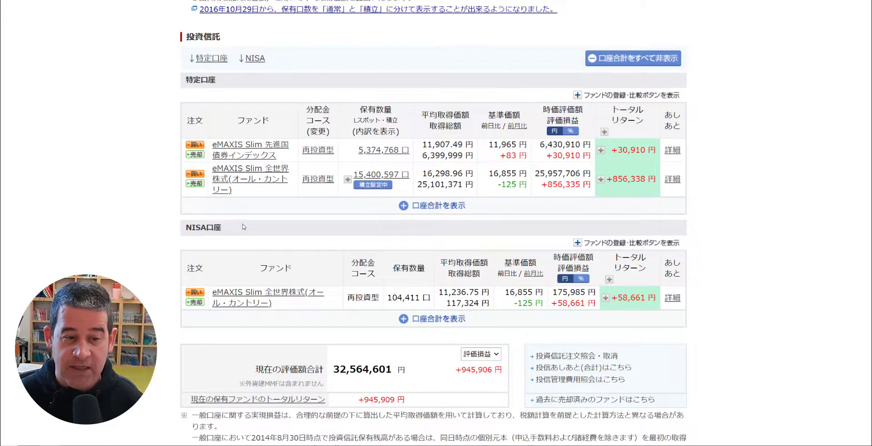
scroll(244, 227, "down", 1)
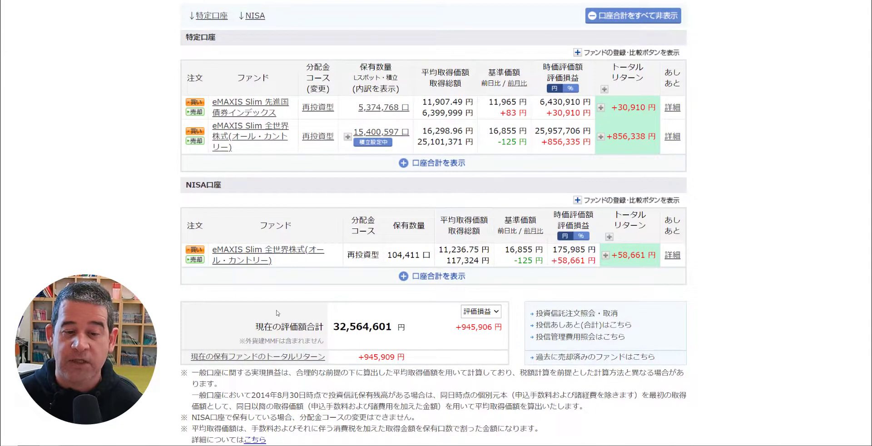
scroll(348, 310, "up", 3)
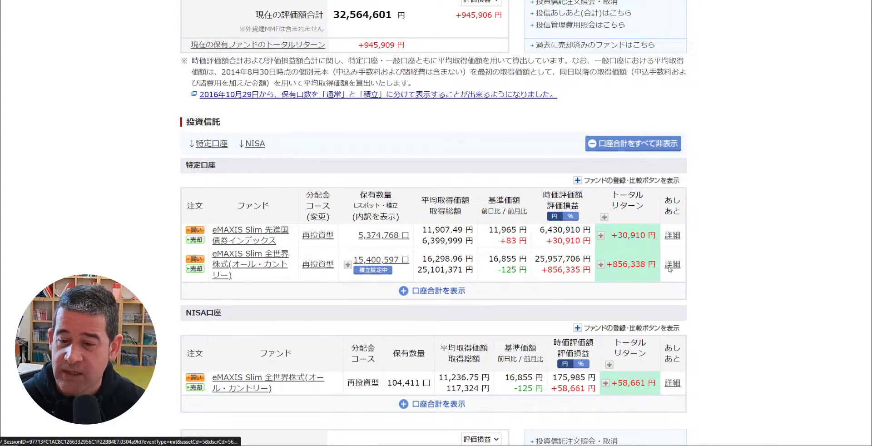
scroll(722, 278, "down", 1)
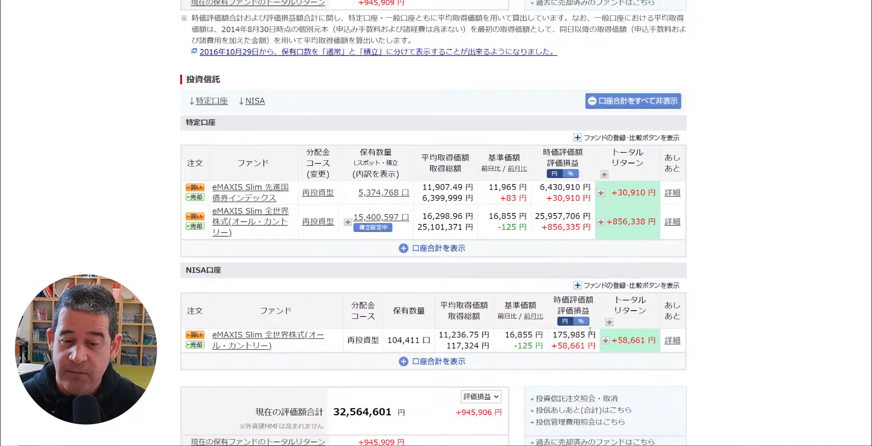
scroll(586, 330, "up", 8)
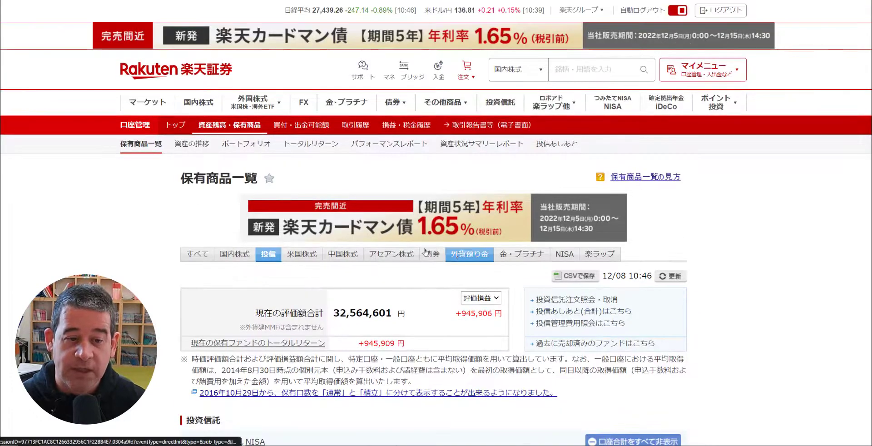
- Return to the 投資信託 top page and open the スポット購入 page
left_click(175, 126)
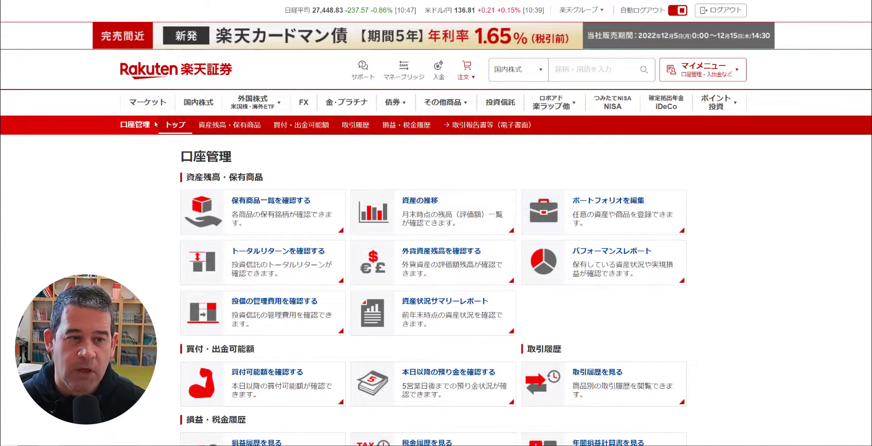
left_click(497, 106)
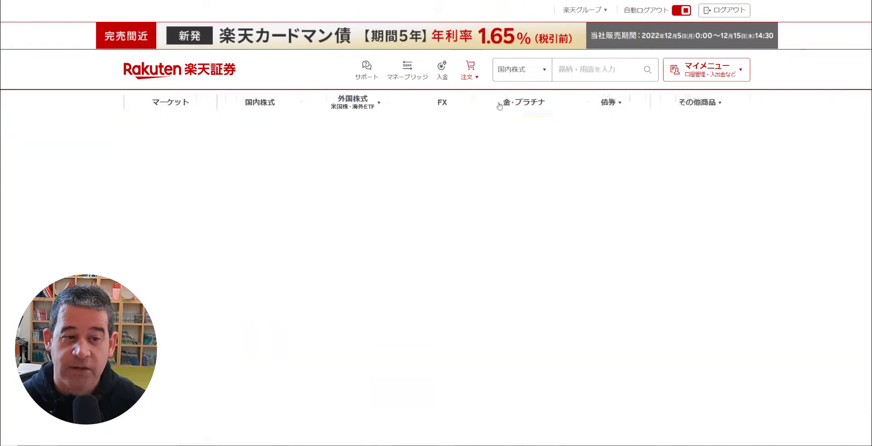
scroll(151, 93, "down", 2)
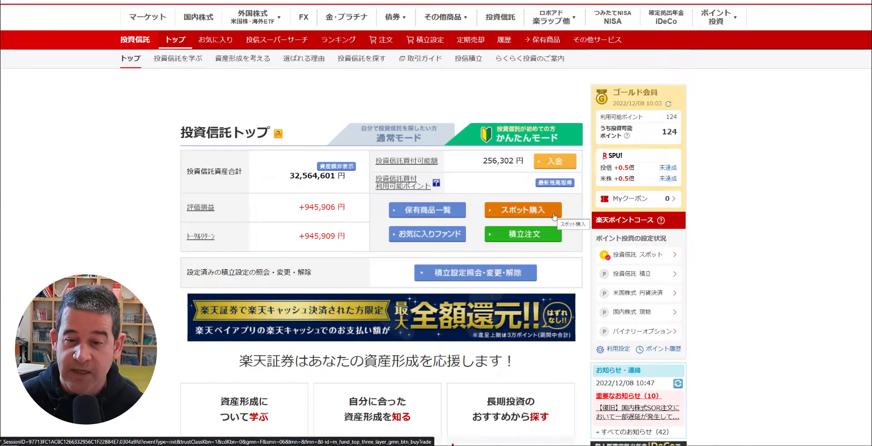
left_click(530, 216)
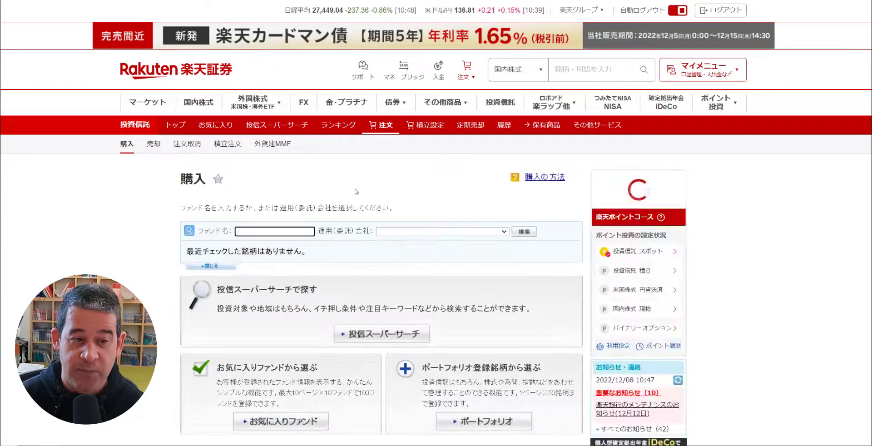
- Review the ways to find a fund on the 購入 page and open 投信スーパーサーチ
scroll(356, 191, "down", 3)
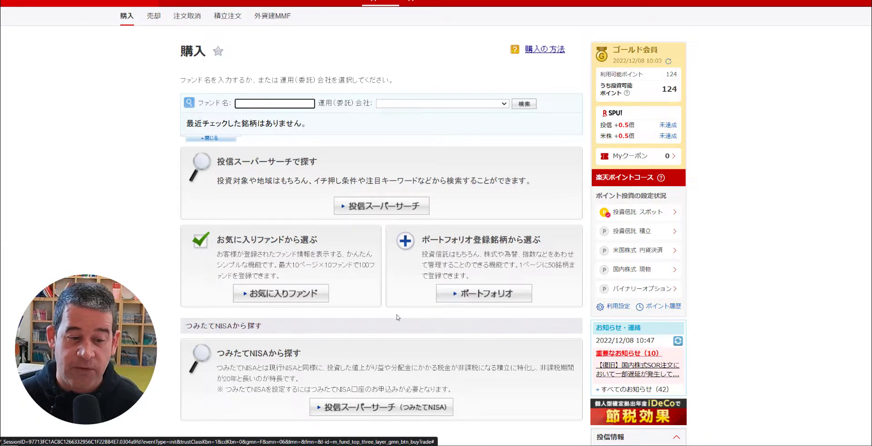
scroll(398, 313, "down", 2)
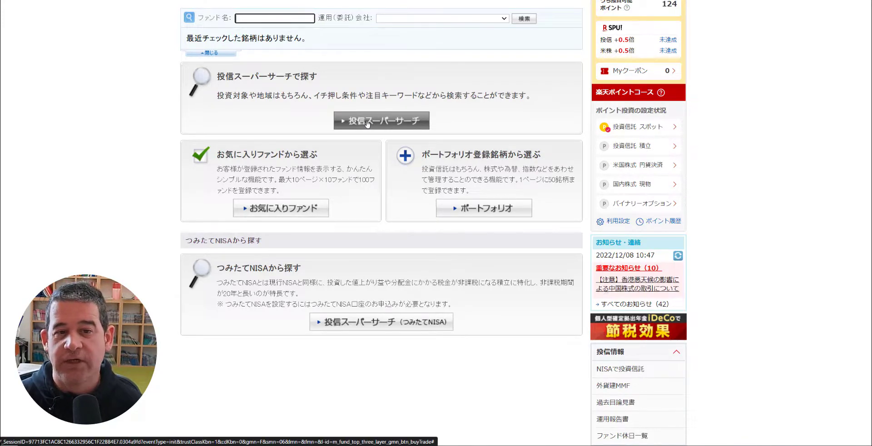
left_click(367, 121)
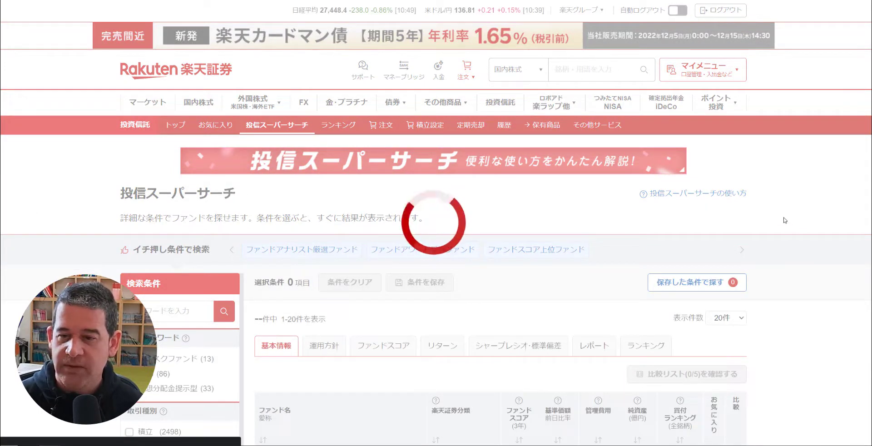
- Filter the fund search by the 積立 transaction type
scroll(785, 220, "down", 1)
scroll(785, 221, "down", 3)
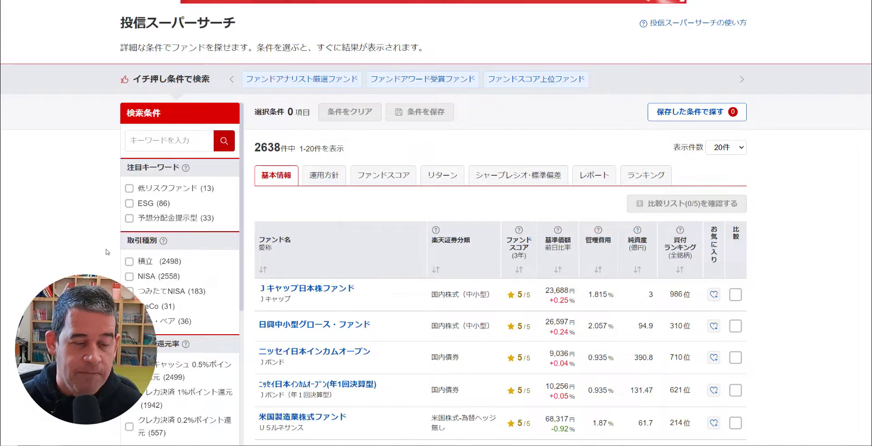
left_click(130, 262)
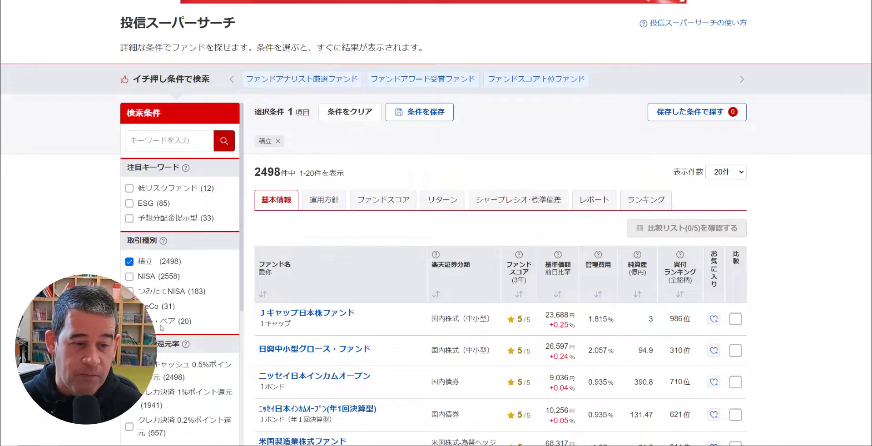
- Add the つみたてNISA transaction type and the 株式 asset type to the fund search conditions
left_click(130, 292)
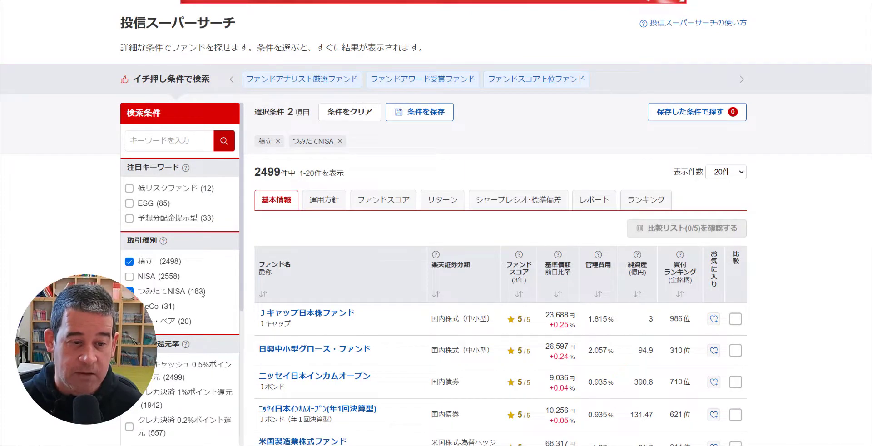
scroll(436, 223, "down", 5)
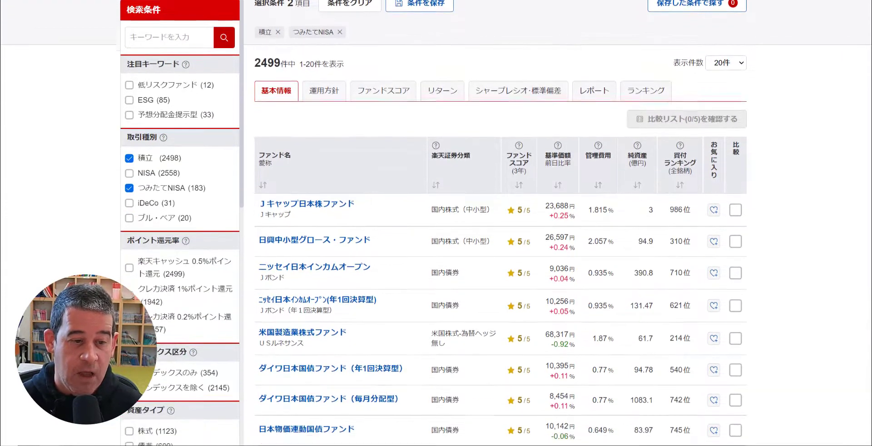
scroll(500, 222, "down", 6)
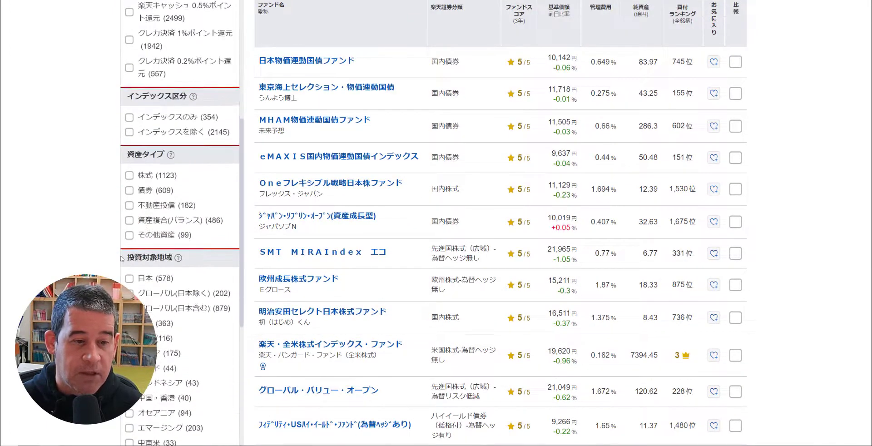
scroll(121, 259, "down", 1)
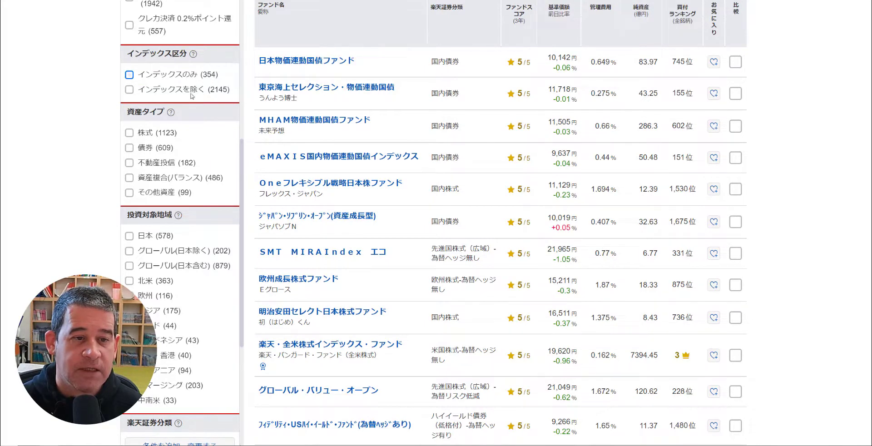
left_click(130, 133)
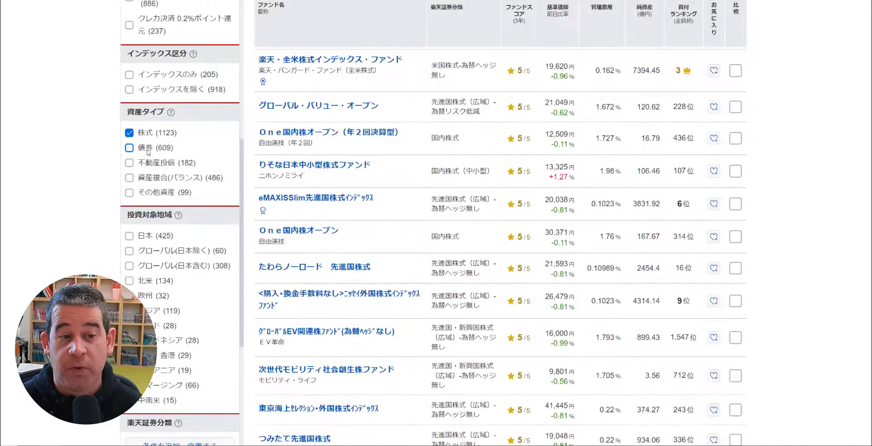
- Narrow the fund search to the グローバル(日本含む) investment region and review the selected conditions
scroll(154, 268, "down", 2)
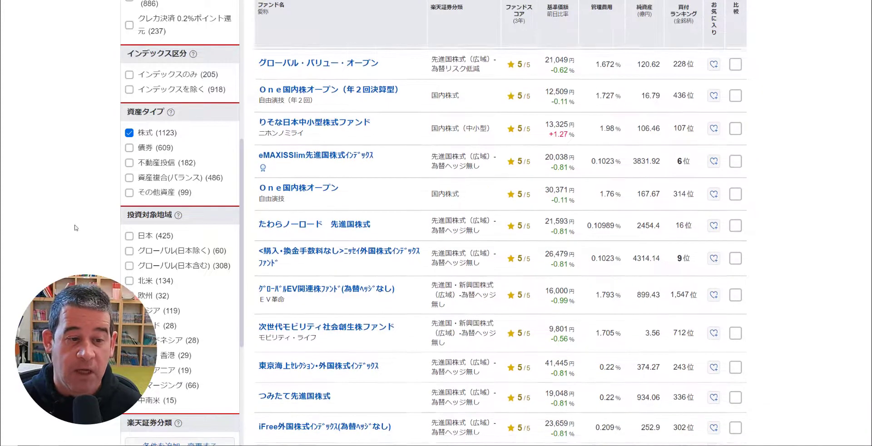
scroll(159, 272, "down", 1)
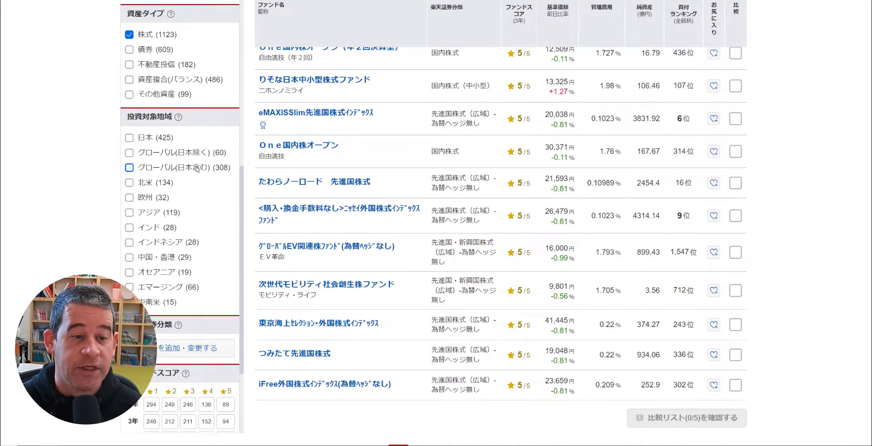
left_click(129, 168)
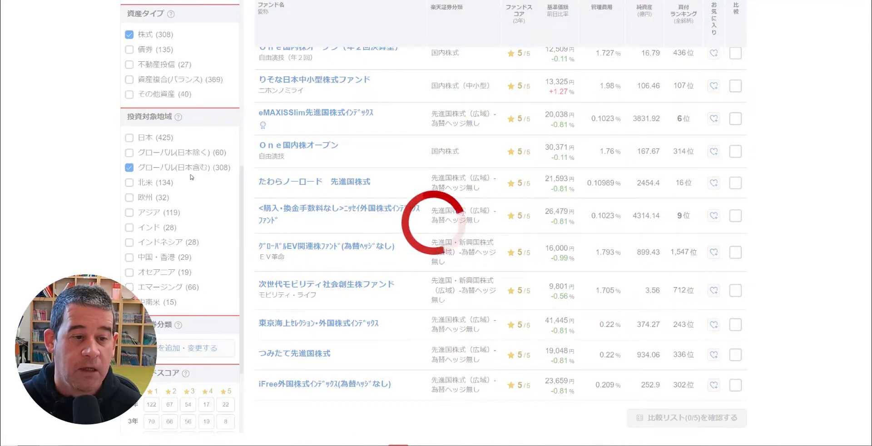
scroll(191, 177, "up", 9)
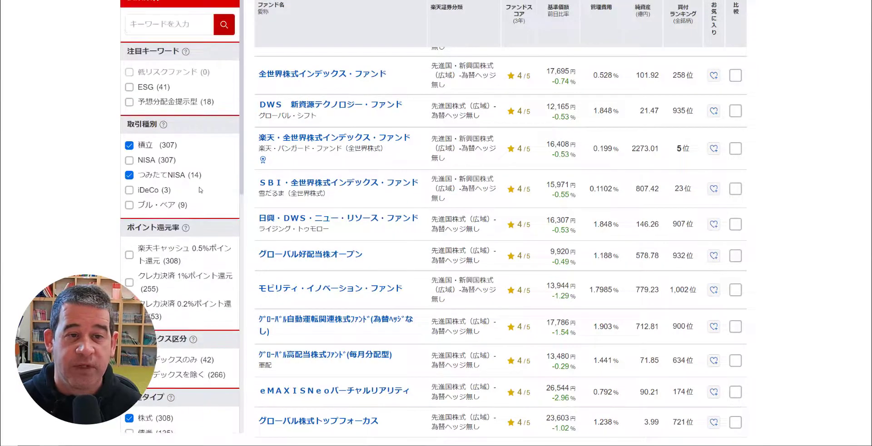
scroll(213, 116, "up", 6)
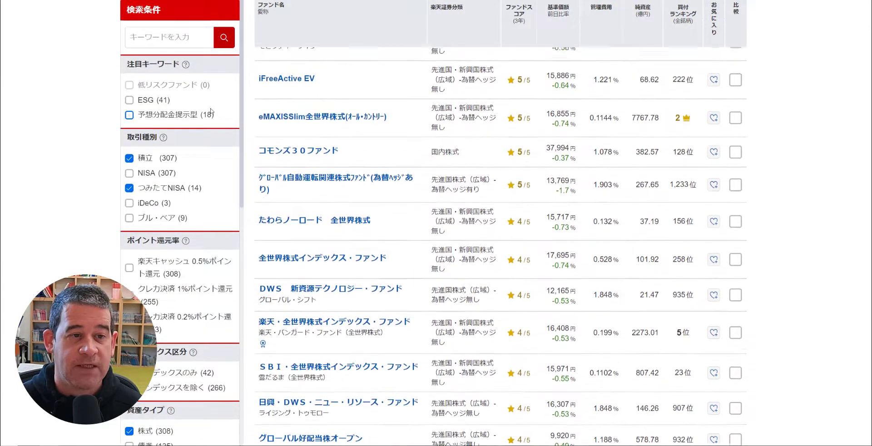
scroll(274, 145, "up", 10)
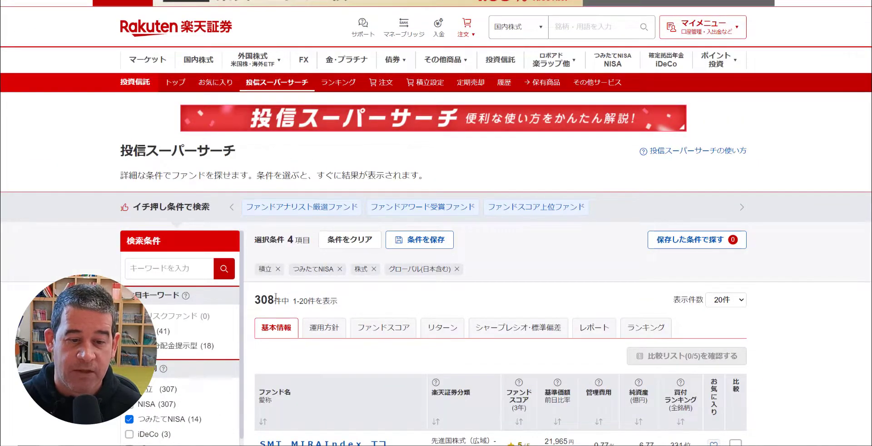
- Sort the search results by 管理費用 from lowest to highest and look through the cheapest funds
scroll(396, 289, "down", 3)
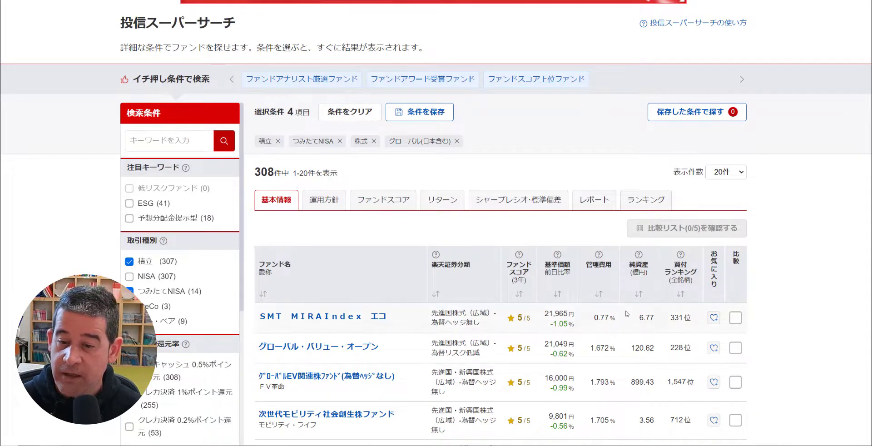
left_click(599, 294)
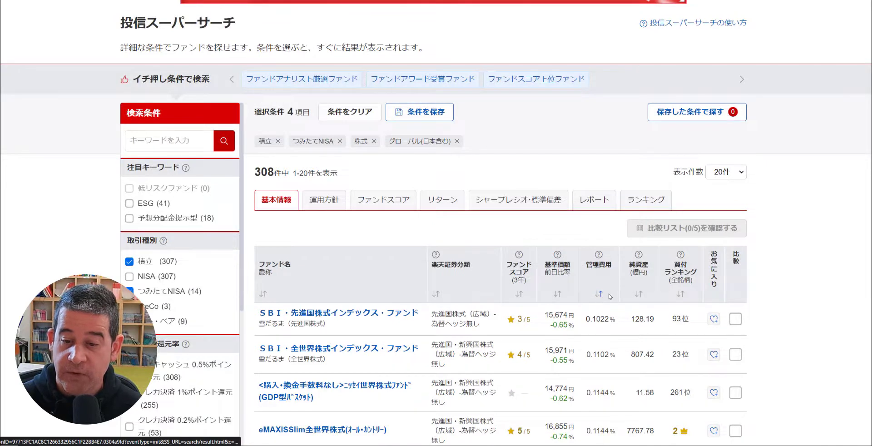
scroll(604, 296, "down", 2)
scroll(608, 296, "down", 3)
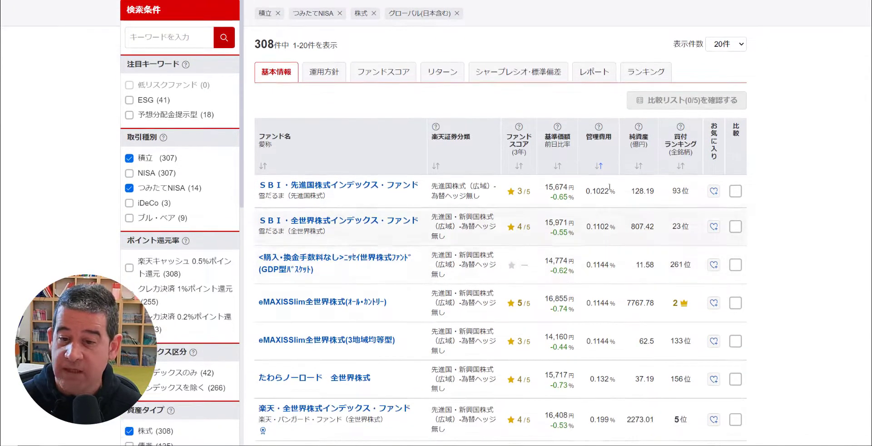
scroll(350, 265, "down", 5)
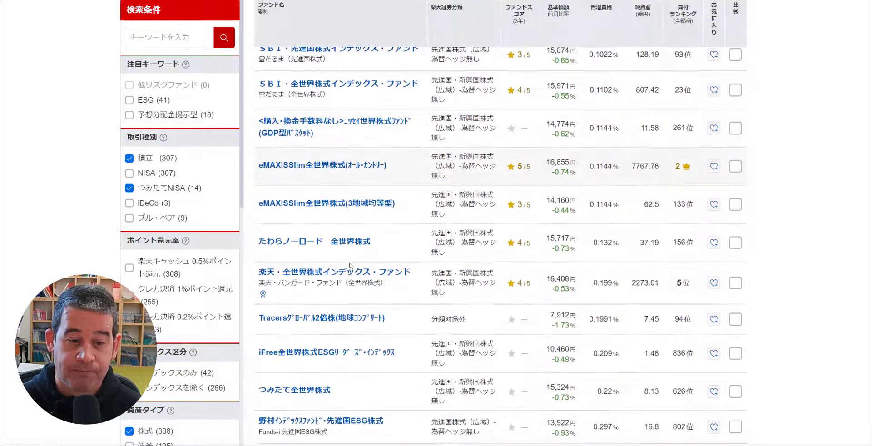
scroll(350, 266, "up", 1)
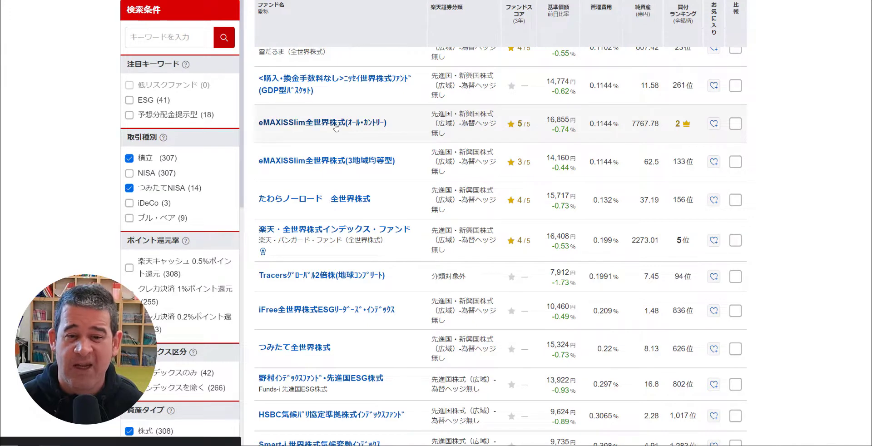
- Open the detail page of eMAXIS Slim 全世界株式(オール・カントリー) and review its price, score and cost figures
left_click(287, 126)
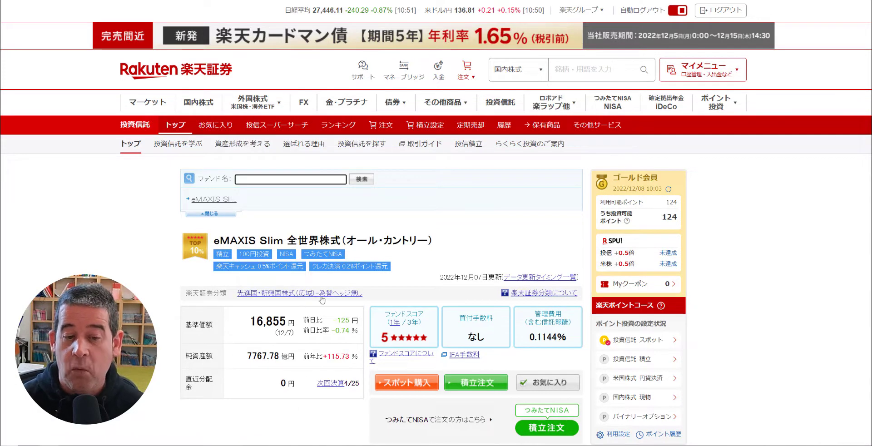
scroll(387, 261, "down", 1)
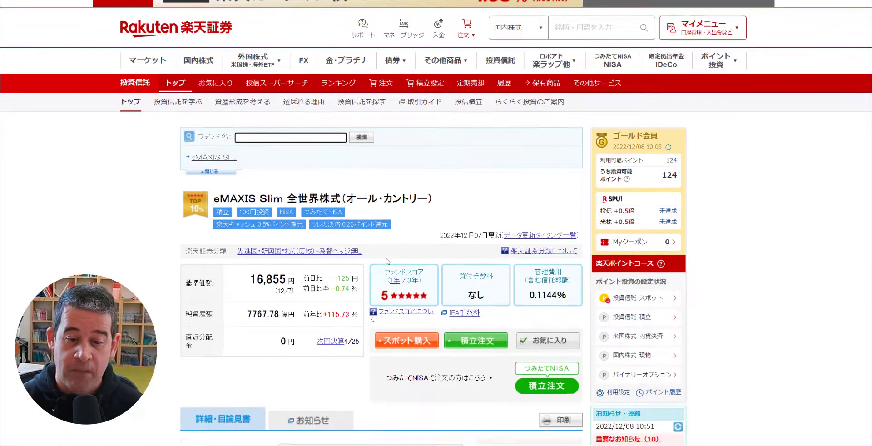
scroll(387, 261, "down", 2)
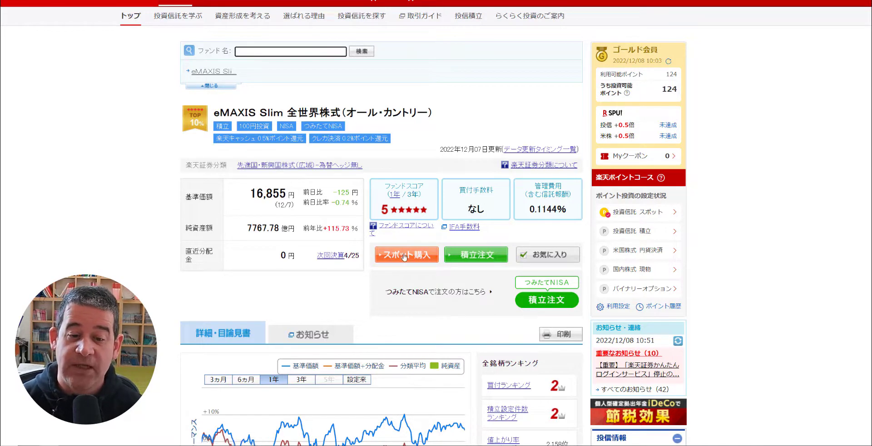
- Open the スポット購入 order form for eMAXIS Slim 全世界株式(オール・カントリー) and bring up its order details
left_click(413, 258)
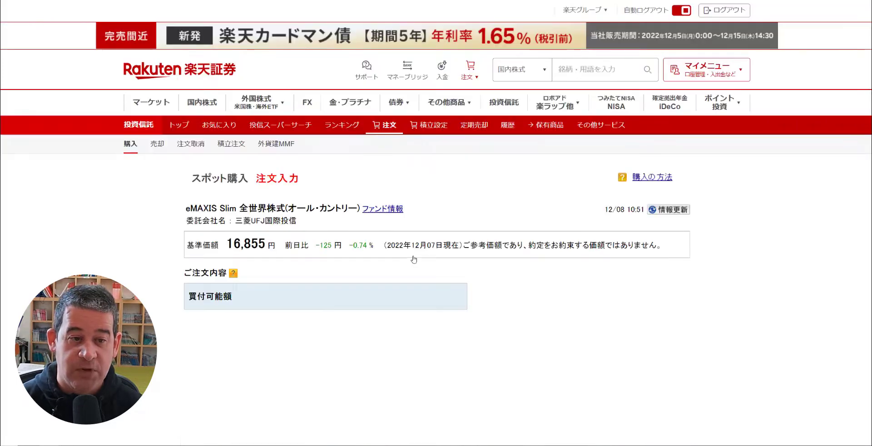
scroll(413, 259, "down", 1)
scroll(413, 259, "down", 4)
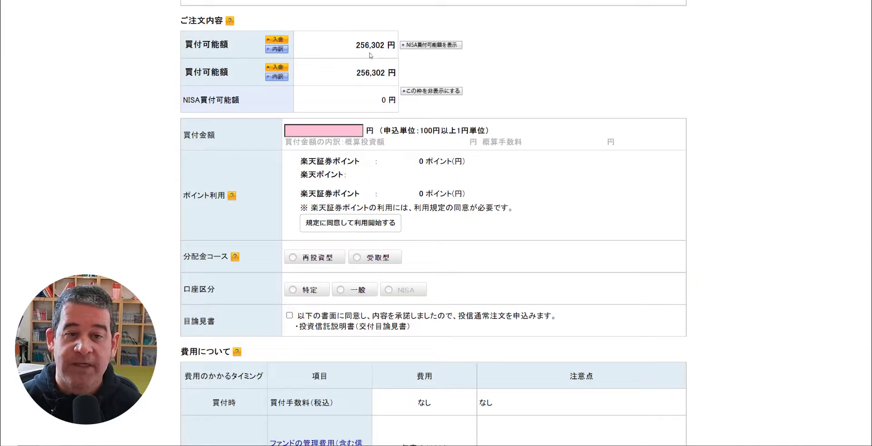
- Set the 買付金額 of the spot purchase order to 302 yen
left_click(346, 134)
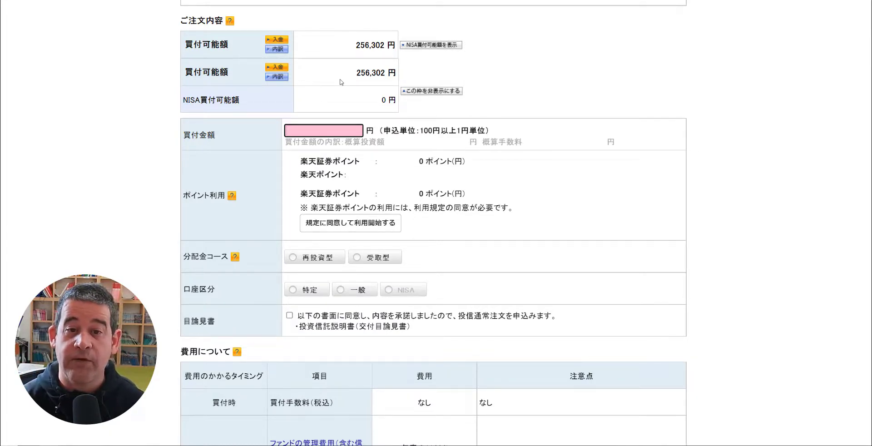
type("302")
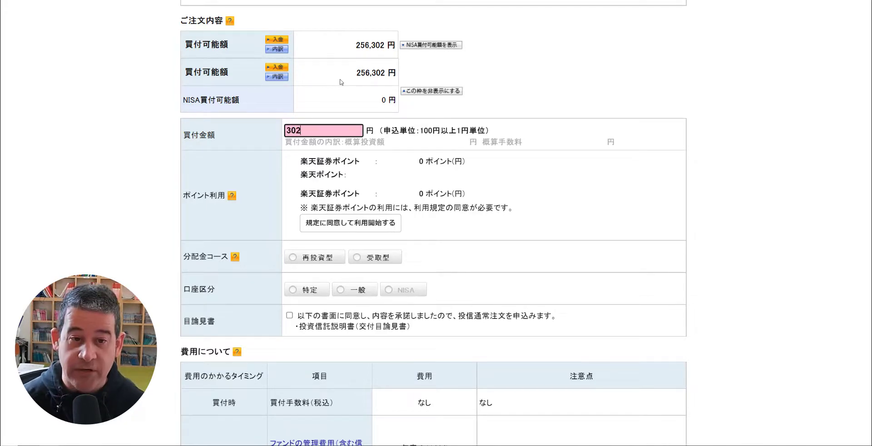
left_click(402, 146)
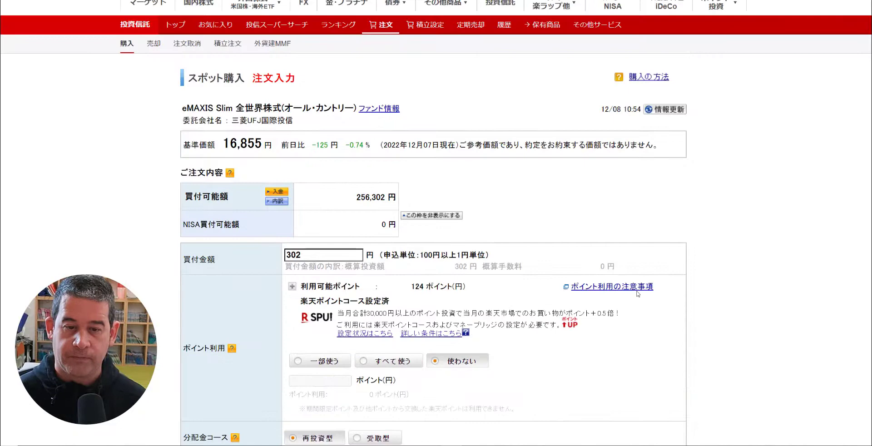
- Review the point usage options, try 受取型 as the 分配金コース, and switch it back to 再投資型
scroll(638, 294, "down", 3)
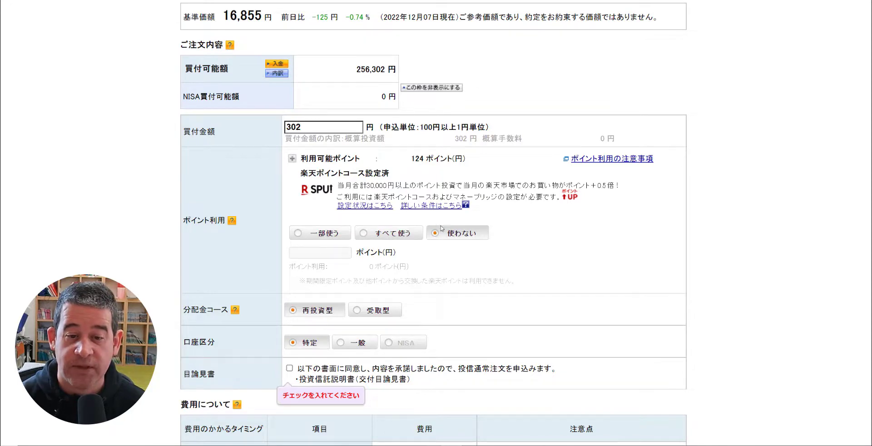
scroll(416, 279, "down", 1)
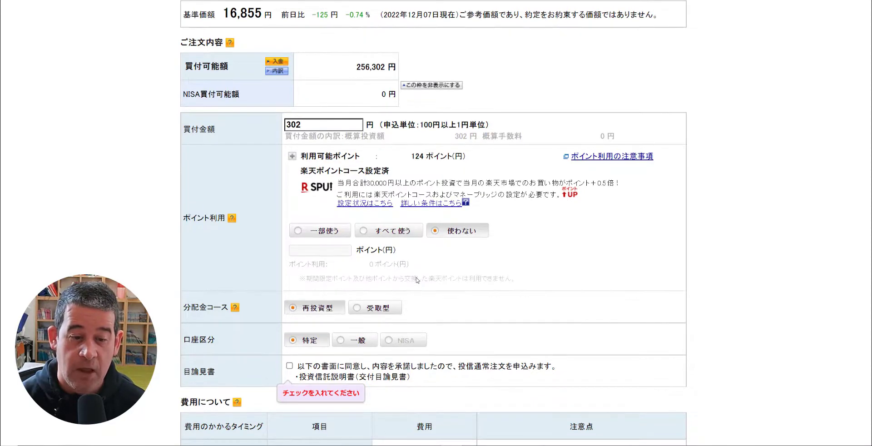
scroll(416, 279, "down", 3)
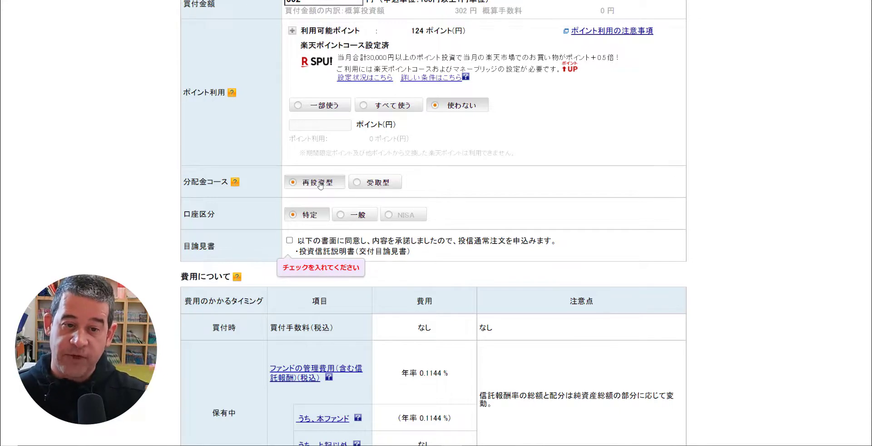
left_click(378, 183)
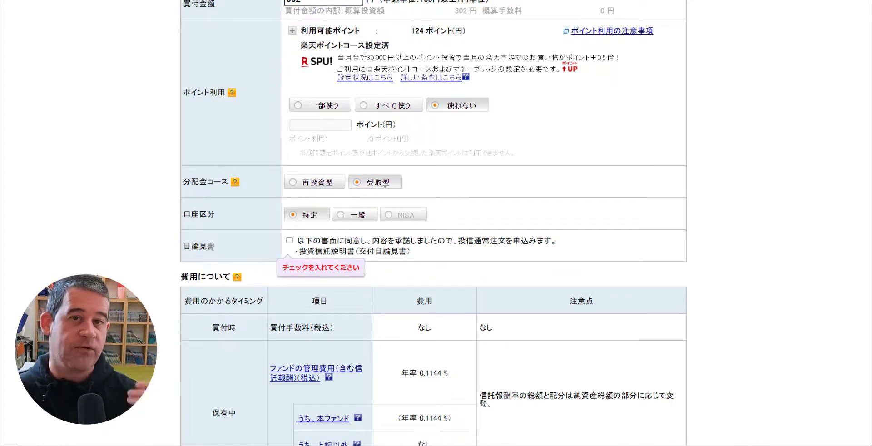
left_click(318, 183)
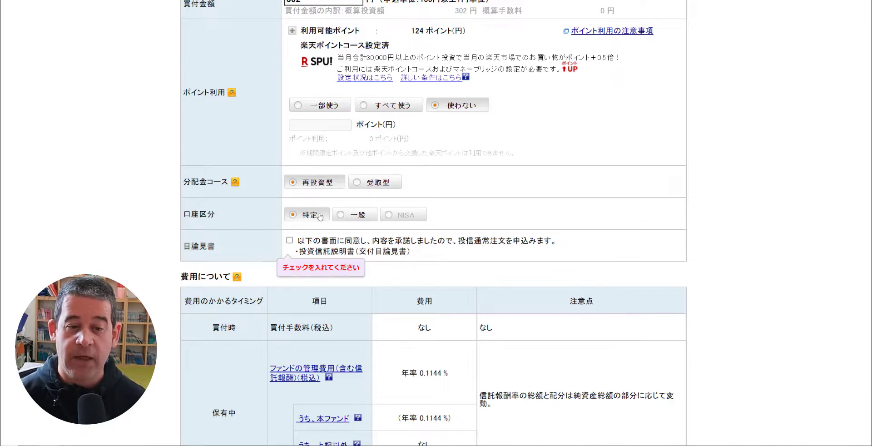
- Try 一般 as the 口座区分, set it back to 特定, and agree to the 目論見書 documents
left_click(340, 216)
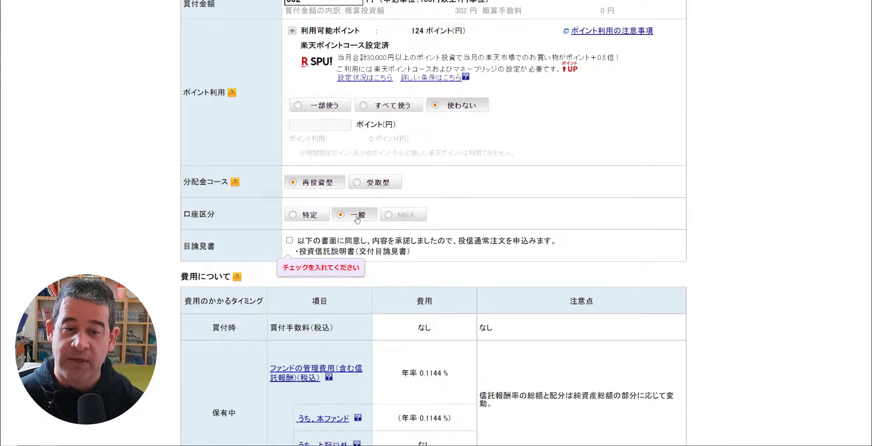
left_click(300, 216)
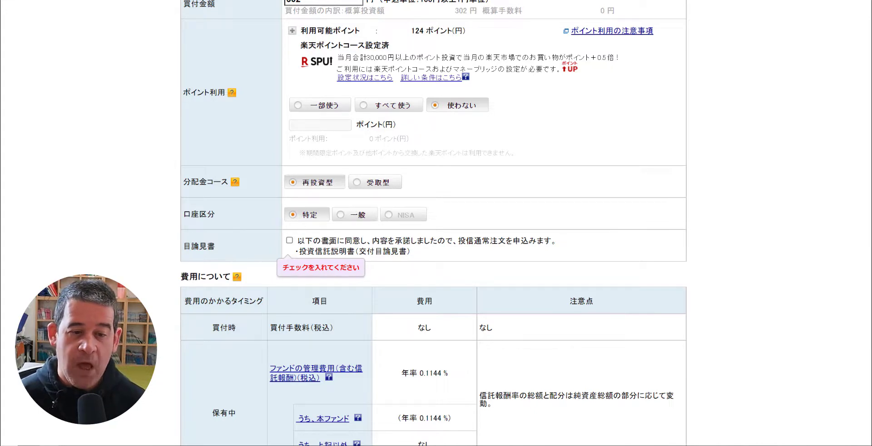
left_click(289, 240)
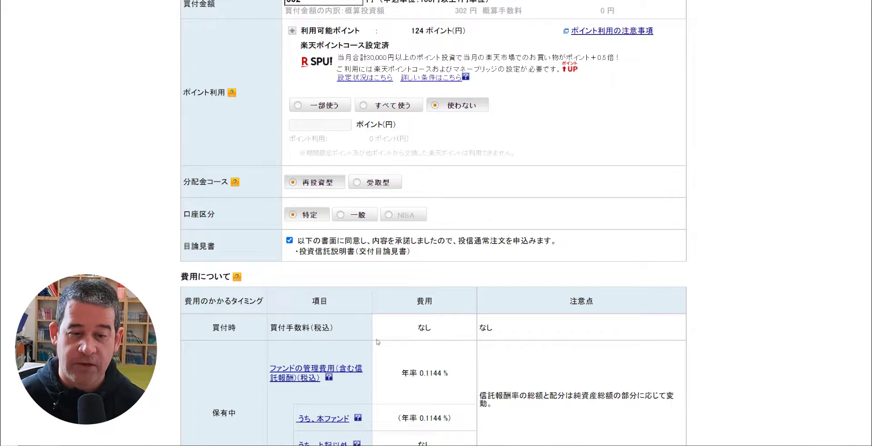
- Examine the fund's annual 管理費用 in the 費用について table of the order form
scroll(396, 357, "down", 4)
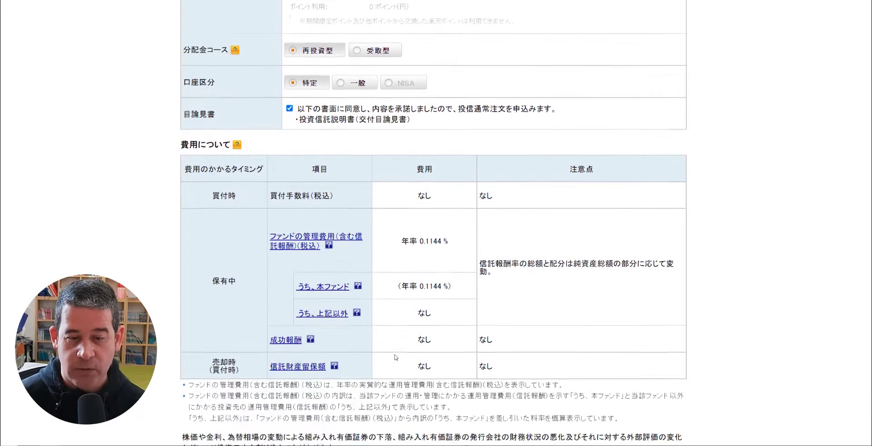
scroll(438, 267, "up", 1)
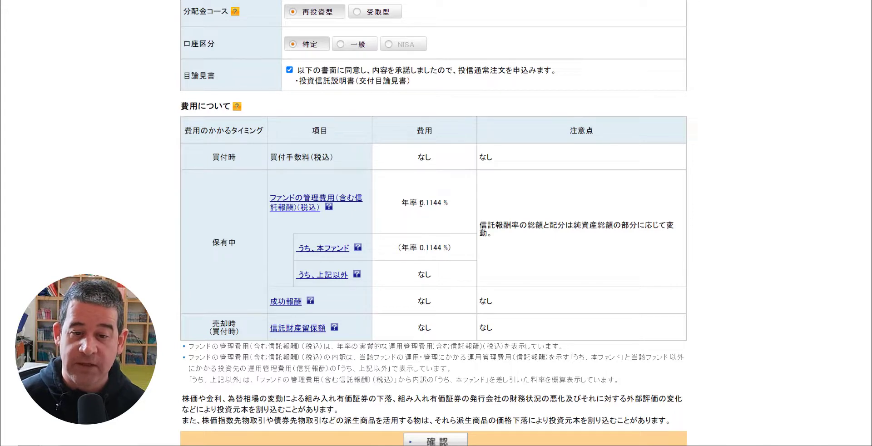
left_click_drag(420, 203, 451, 204)
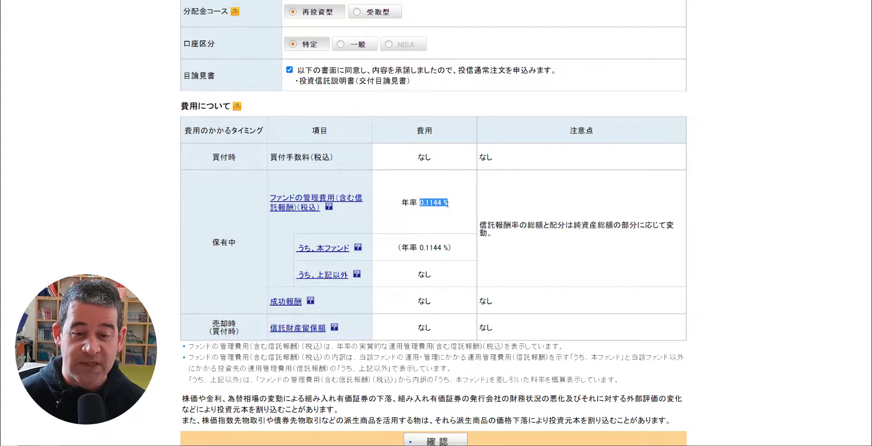
- Review the remaining costs and notes of the spot purchase order form and proceed to the order confirmation page
scroll(447, 203, "down", 3)
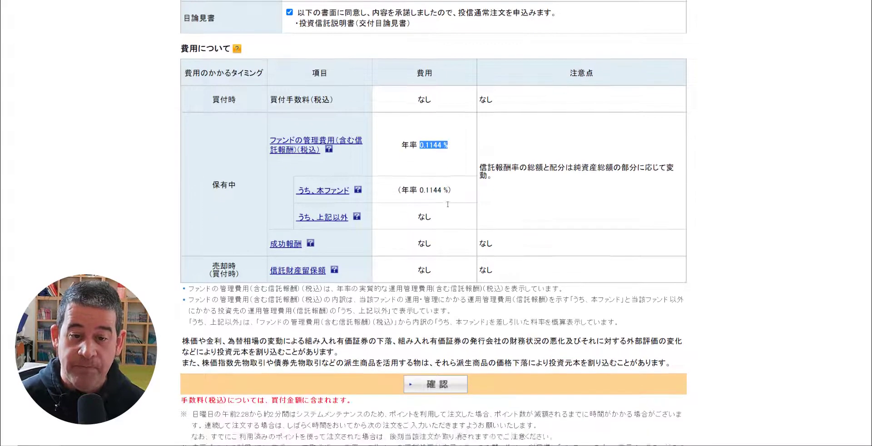
scroll(416, 200, "up", 1)
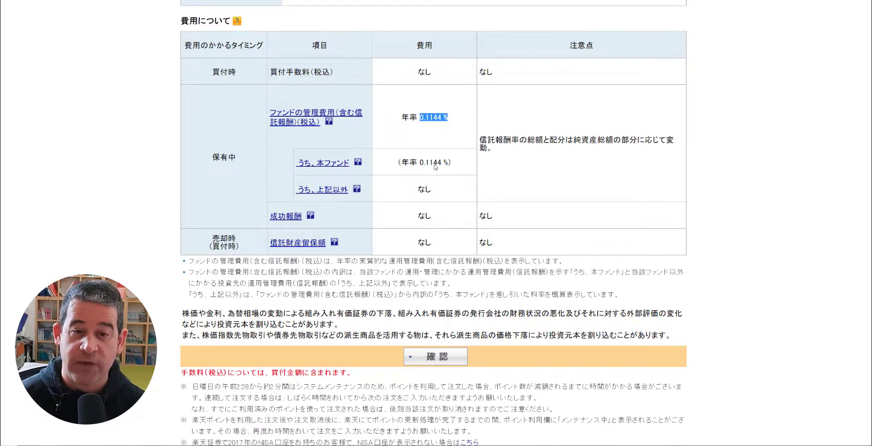
scroll(451, 246, "down", 2)
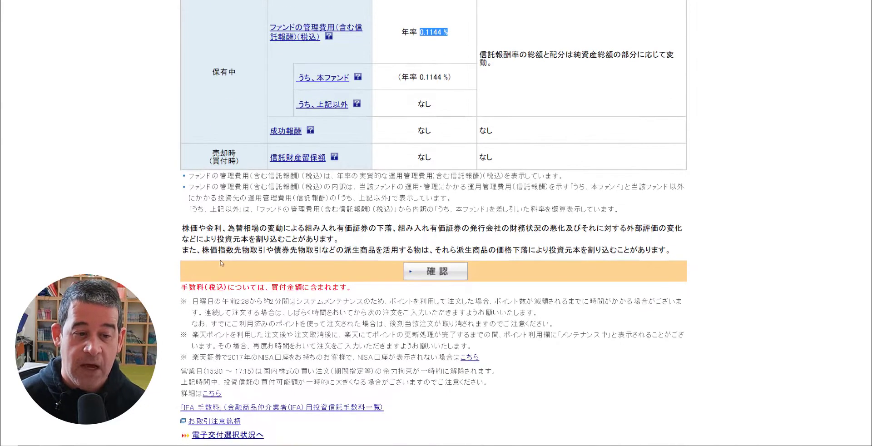
left_click(435, 275)
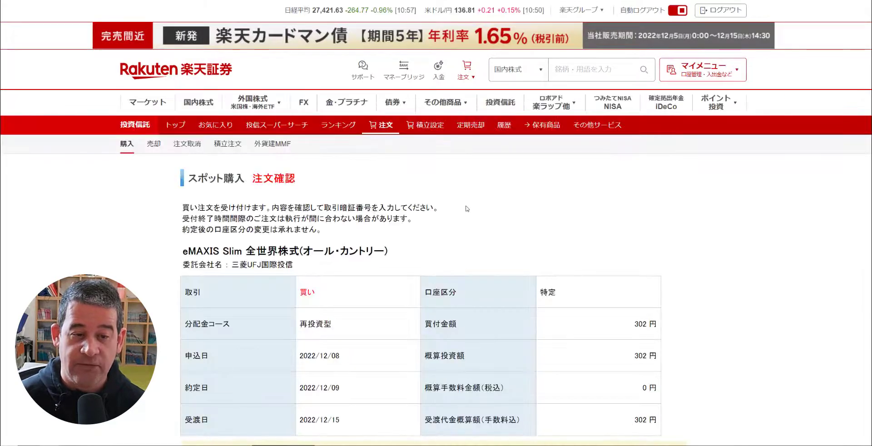
- Review the order confirmation details, enter the 取引暗証番号, and place the spot purchase order
scroll(467, 208, "down", 3)
scroll(466, 208, "down", 2)
scroll(466, 208, "up", 4)
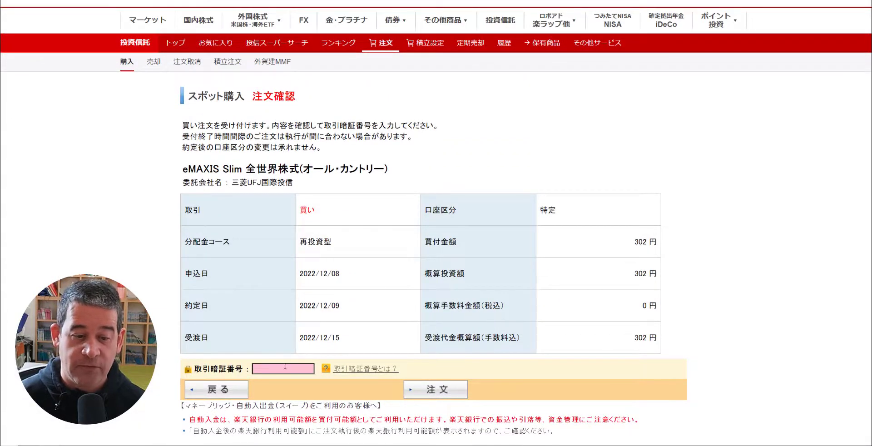
left_click(284, 368)
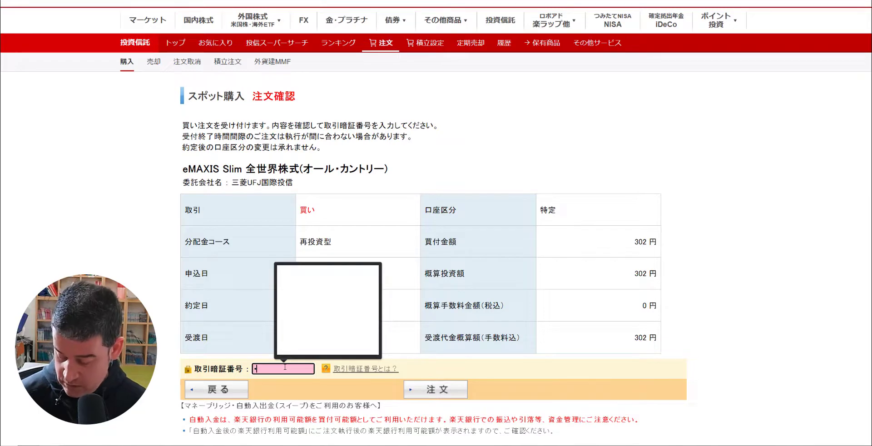
left_click(442, 392)
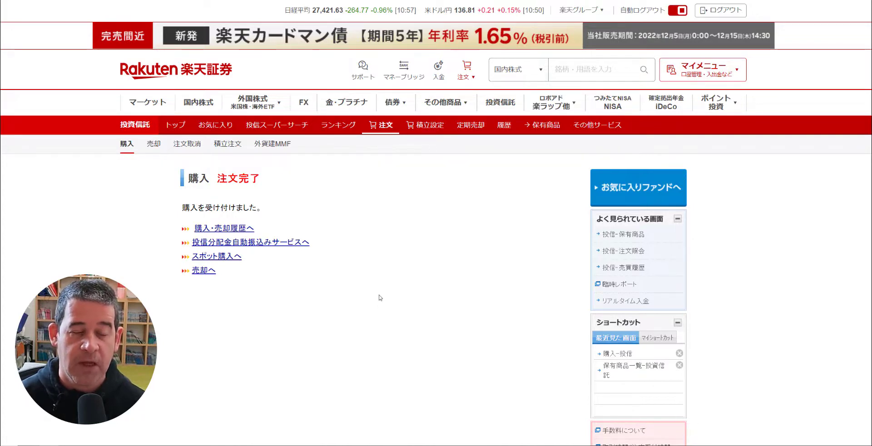
- Open the 保有商品一覧 from the 投資信託 top page and view the funds held in each account
left_click(177, 126)
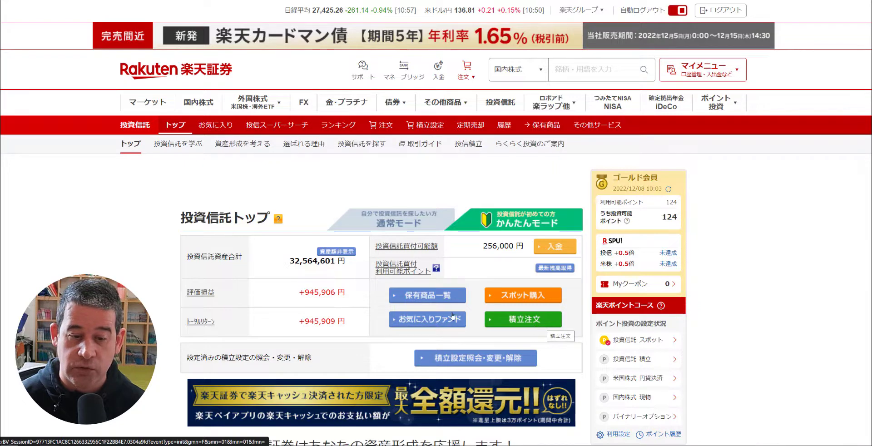
left_click(430, 298)
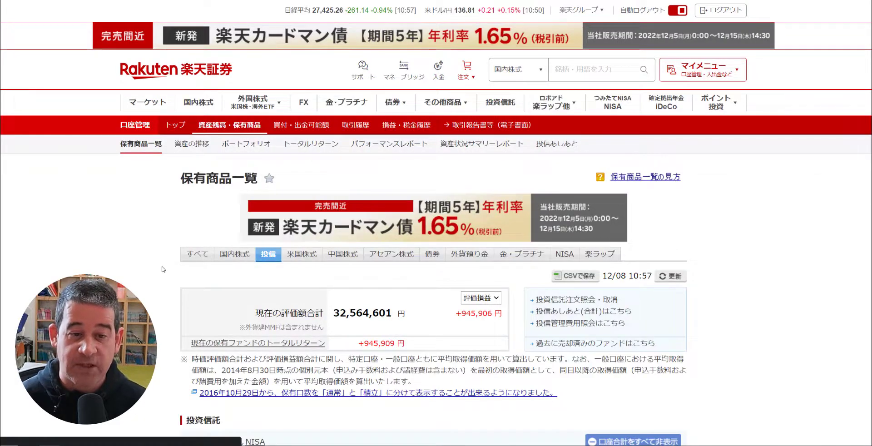
scroll(164, 269, "down", 7)
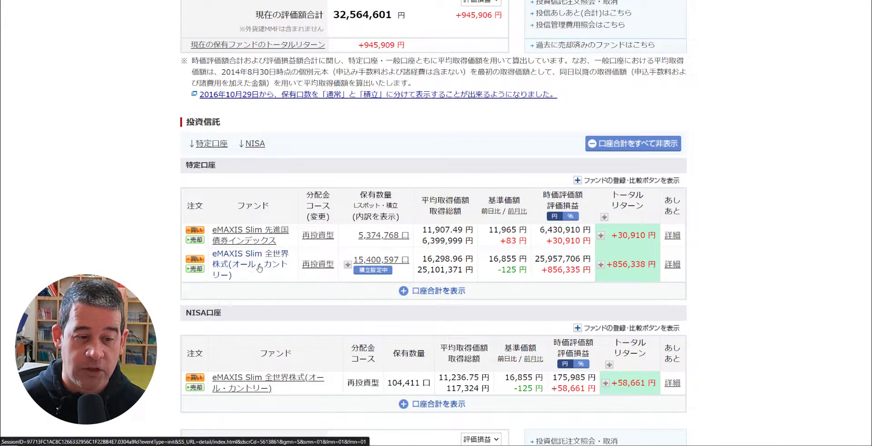
- Open the additional purchase form for eMAXIS Slim 全世界株式(オール・カントリー) from the 特定口座 holdings and look through it
left_click(193, 261)
scroll(478, 264, "down", 8)
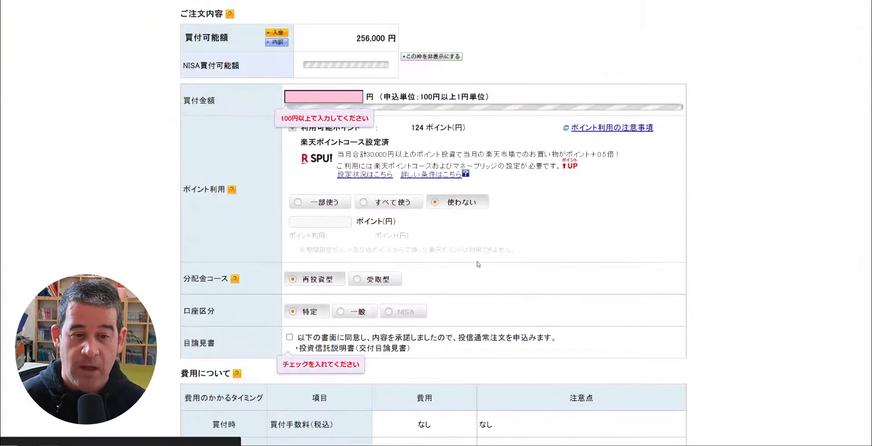
scroll(481, 264, "up", 5)
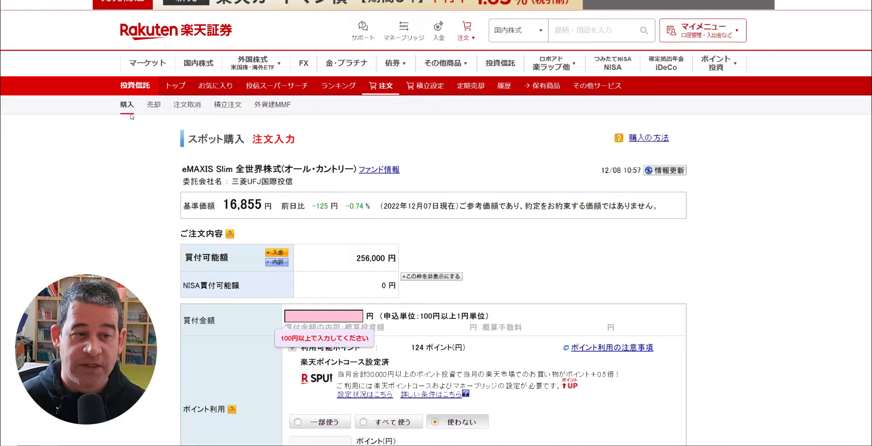
- Open the 積立注文 page and search by fund name for "emaxis slim"
left_click(227, 106)
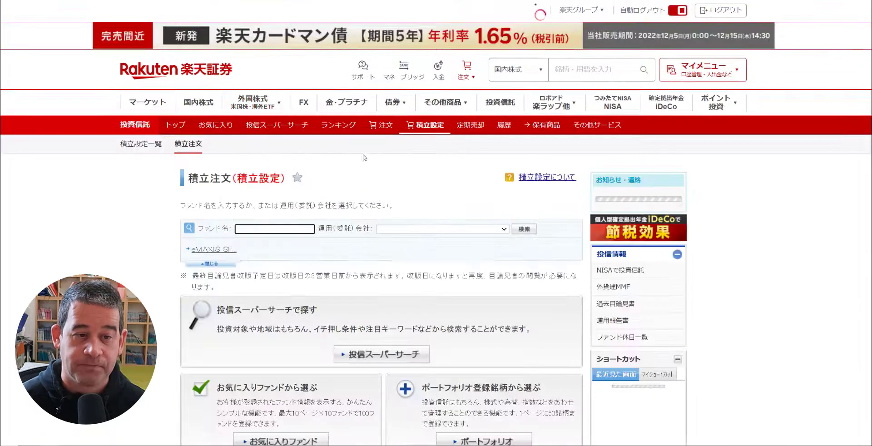
scroll(392, 178, "down", 2)
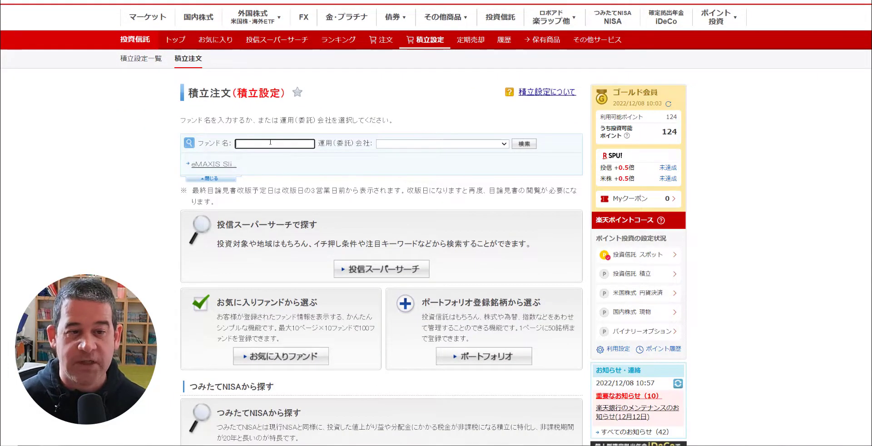
type("emaxis")
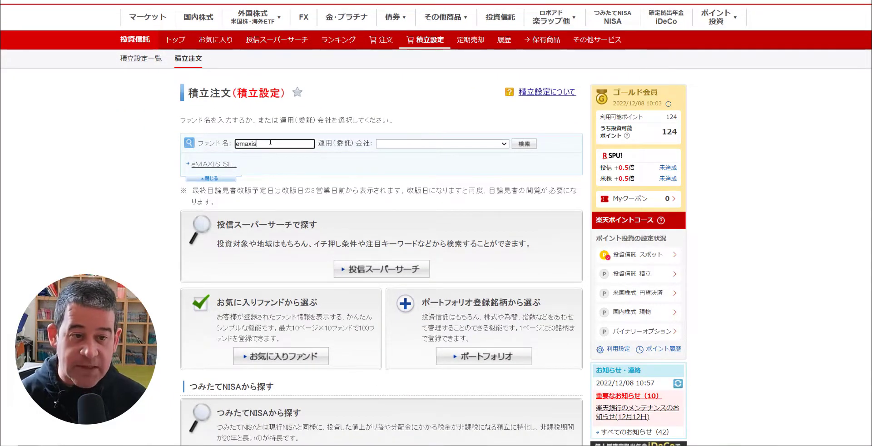
type(" slim")
key("Return")
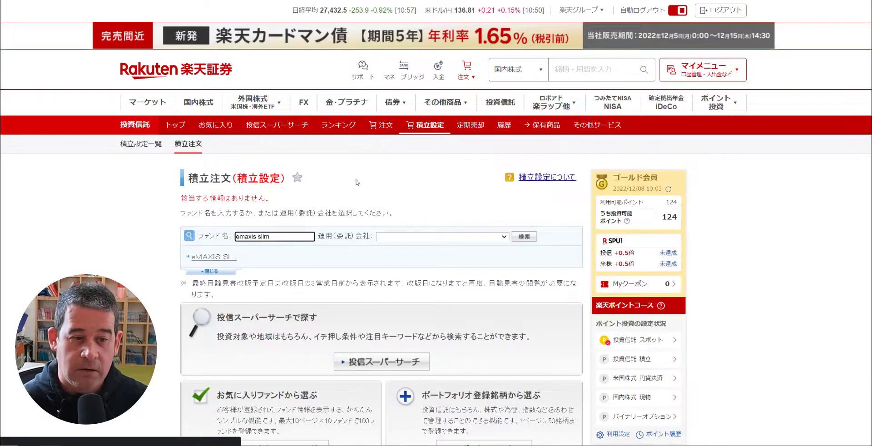
- Open the recently viewed eMAXIS Slim 全世界株式(オール・カントリー) fund page and start a regular 積立注文 for it
scroll(358, 182, "down", 2)
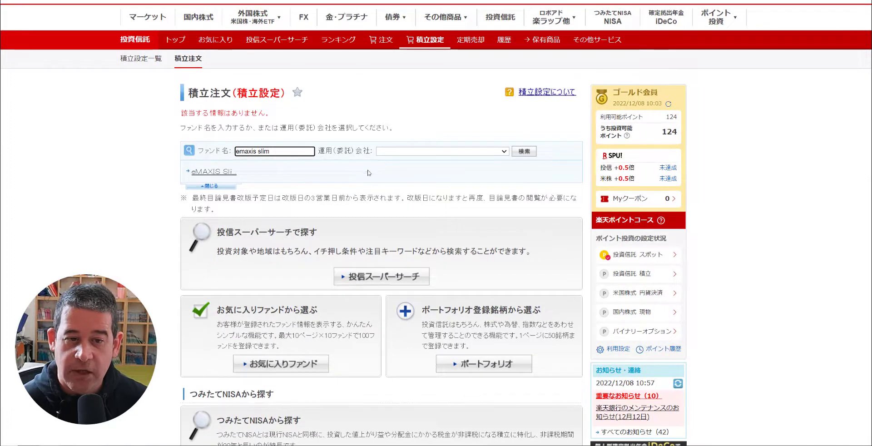
left_click(222, 172)
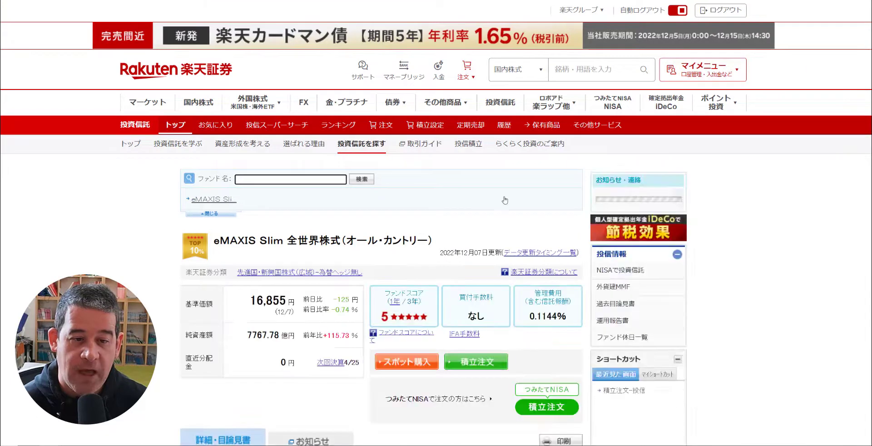
scroll(502, 206, "down", 4)
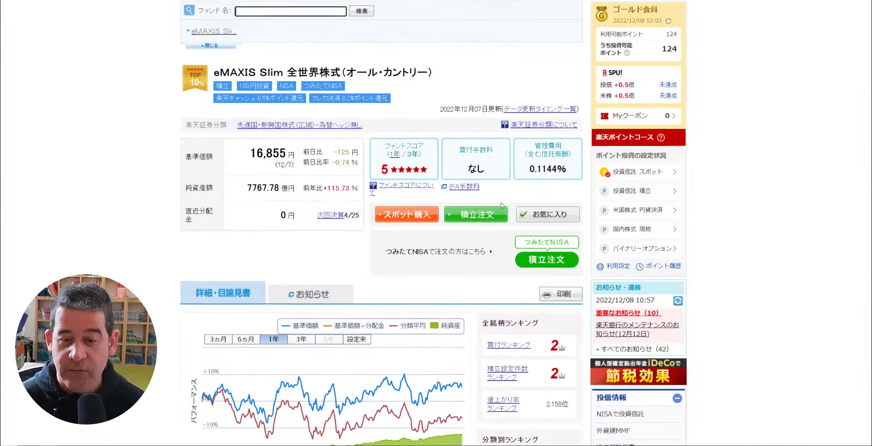
left_click(473, 213)
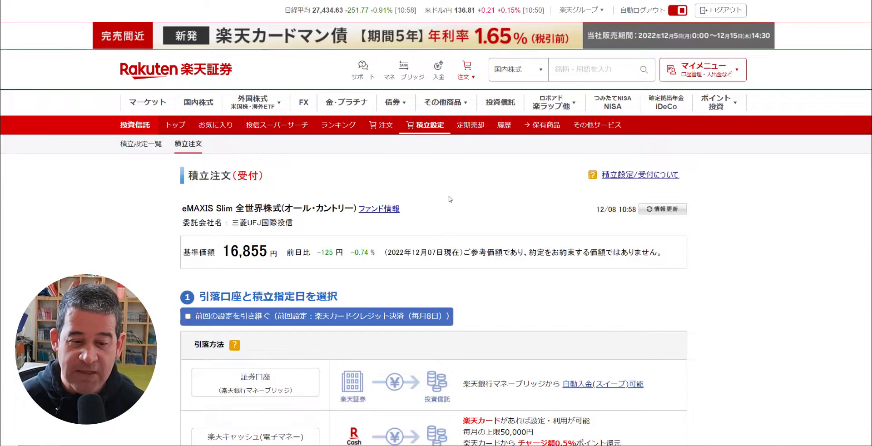
- Compare the 引落方法 options, checking the point return rates for 楽天キャッシュ and 楽天カードクレジット決済
scroll(450, 199, "down", 5)
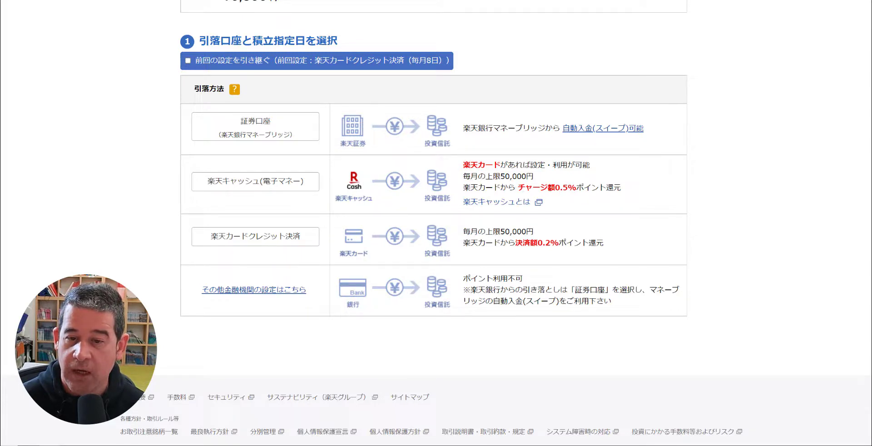
left_click_drag(555, 188, 576, 188)
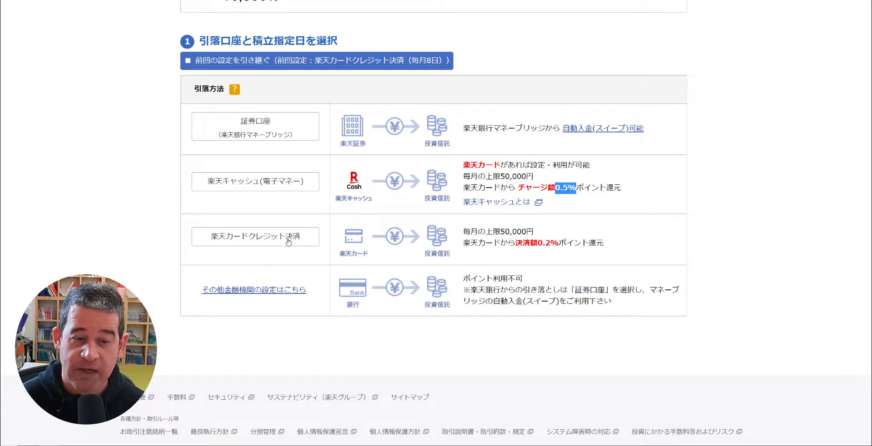
left_click_drag(538, 242, 558, 242)
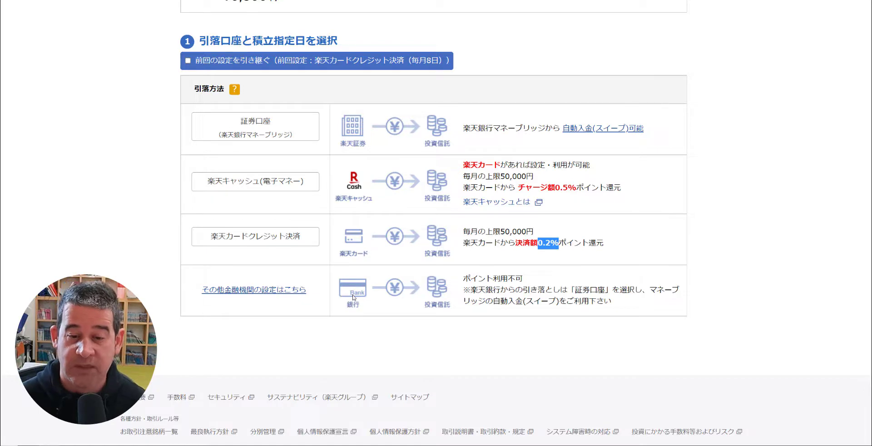
- Choose 証券口座 (楽天銀行マネーブリッジ) as the 引落方法 and set the 積立指定日 to day 7 of each month
left_click(254, 132)
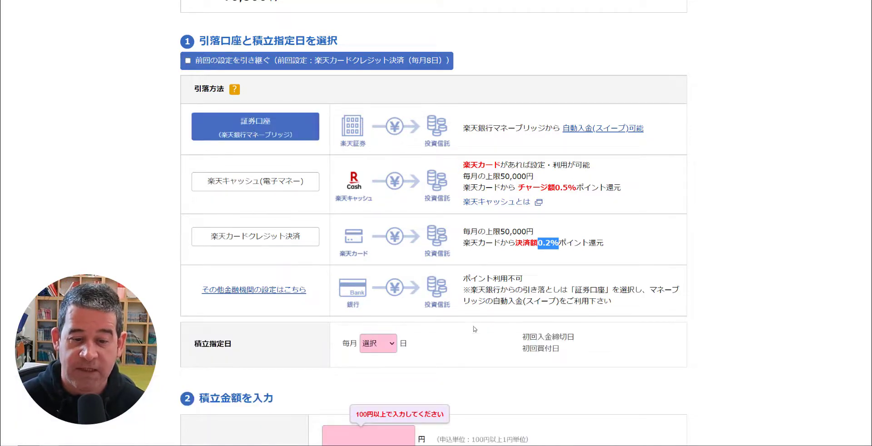
scroll(475, 328, "down", 2)
scroll(476, 329, "down", 1)
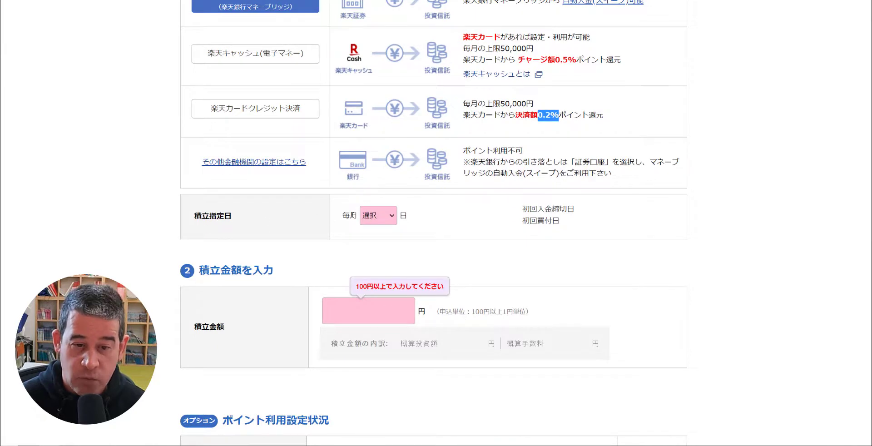
left_click(391, 220)
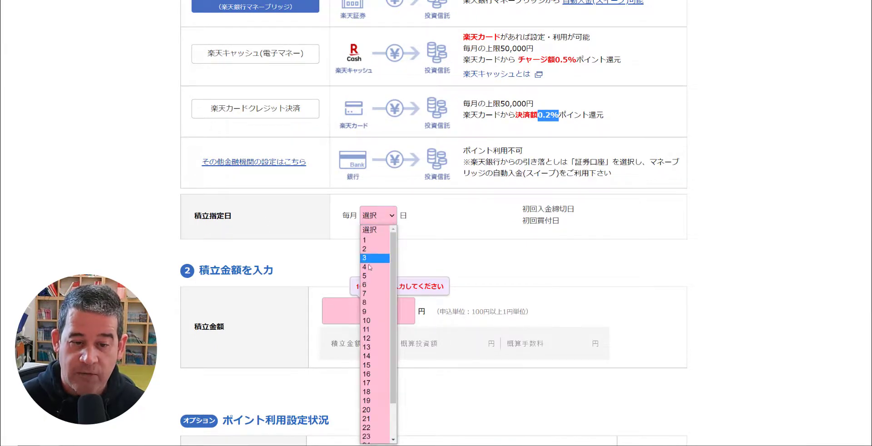
scroll(369, 250, "down", 1)
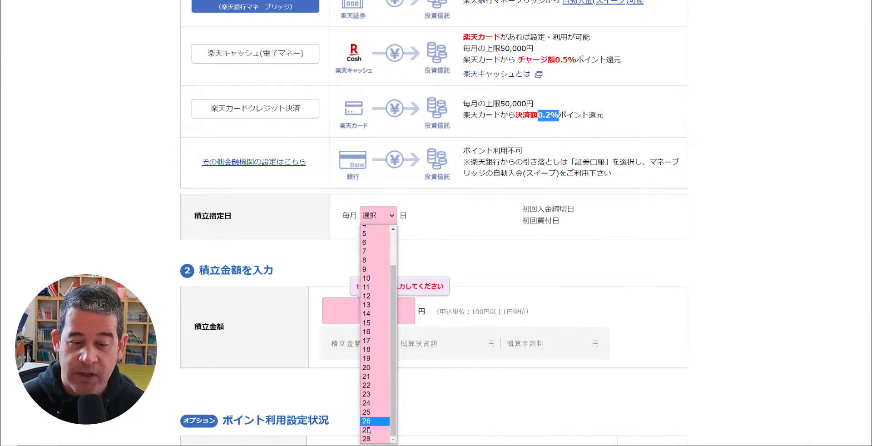
scroll(370, 377, "up", 1)
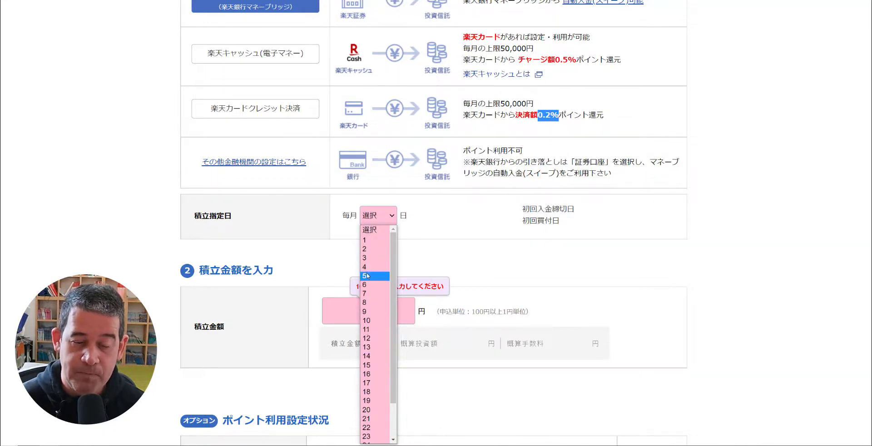
left_click(372, 297)
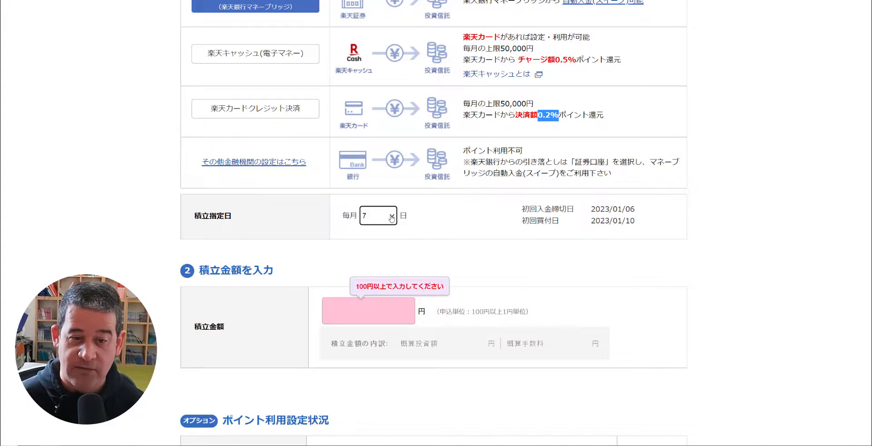
- Set the 積立金額 of the recurring order to 500 yen
left_click(364, 302)
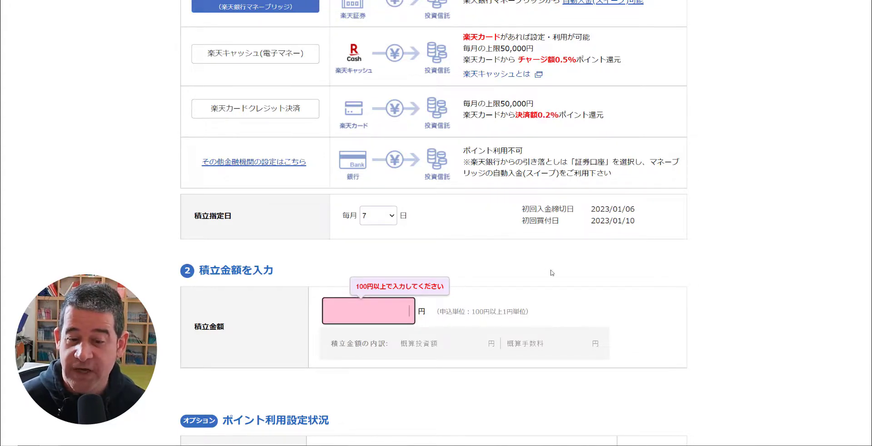
type("500")
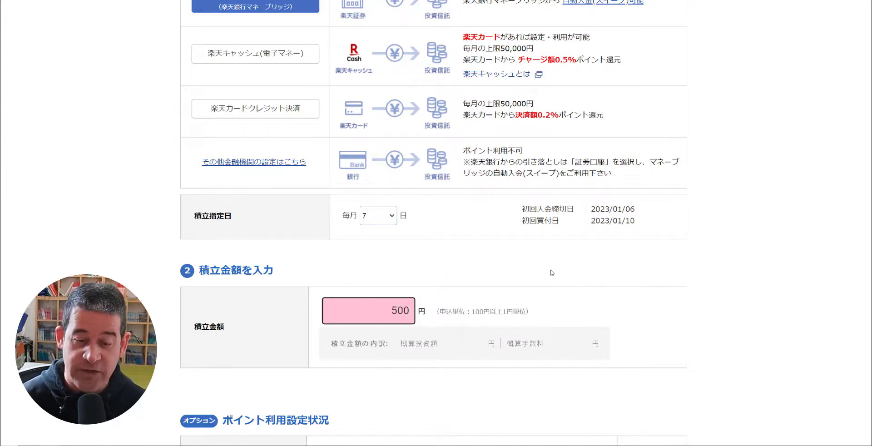
left_click(577, 257)
- Examine the ポイント利用 status in the ポイント利用設定状況 section and continue to the 分配金コース and account sections
scroll(497, 285, "down", 7)
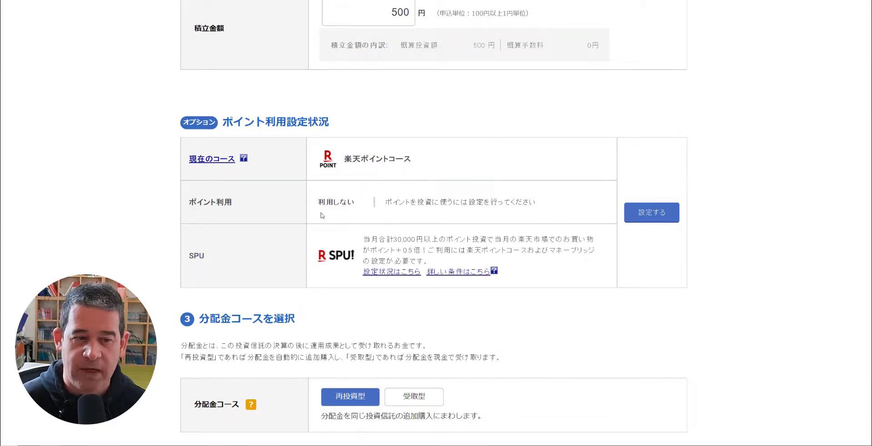
left_click_drag(318, 203, 358, 205)
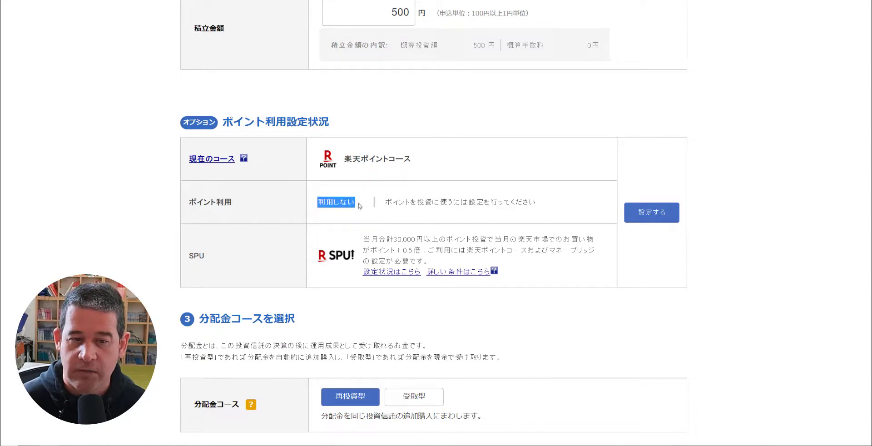
left_click(366, 208)
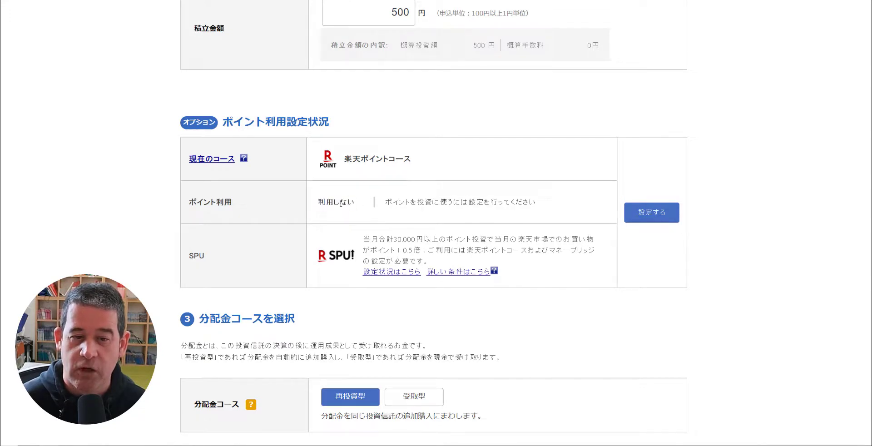
scroll(300, 136, "down", 3)
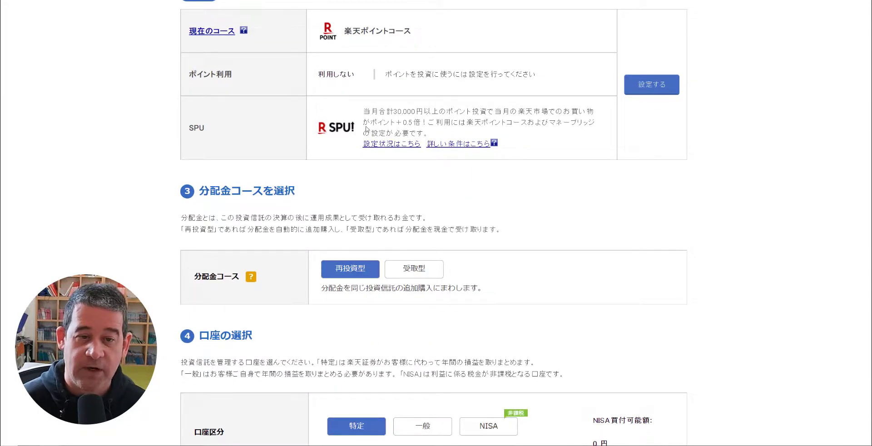
- Keep 再投資型 as 分配金コース, 特定 as 口座区分 and しない as ボーナス設定, and proceed to the prospectus confirmation
scroll(541, 169, "down", 3)
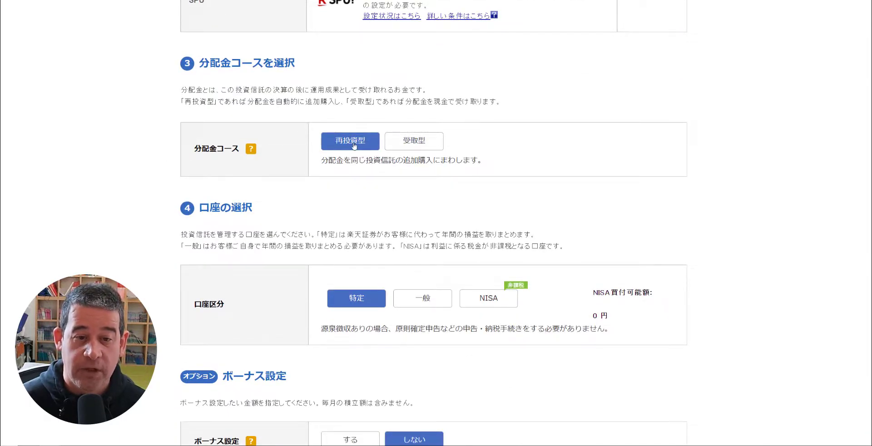
scroll(353, 145, "down", 3)
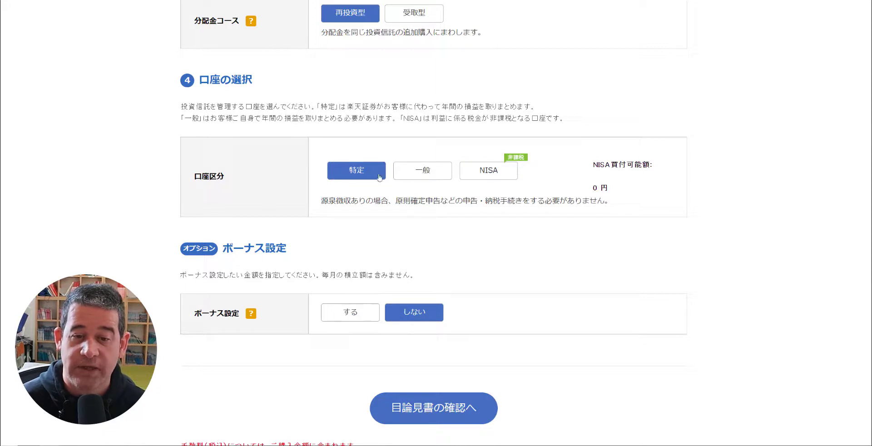
scroll(368, 182, "down", 3)
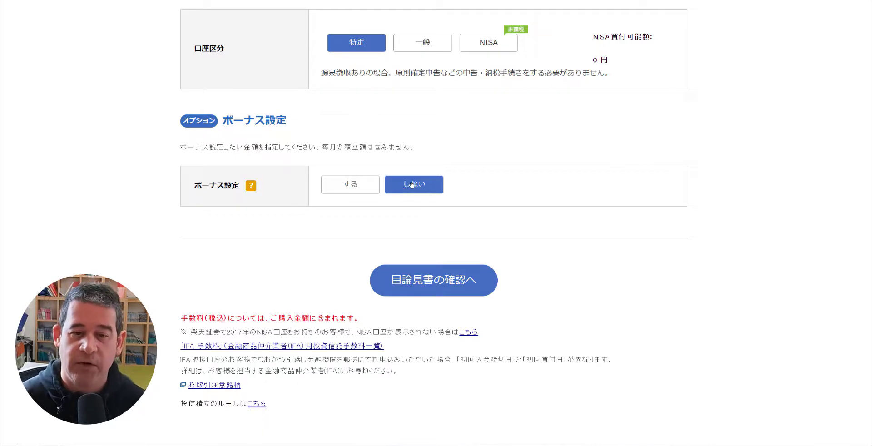
left_click(423, 282)
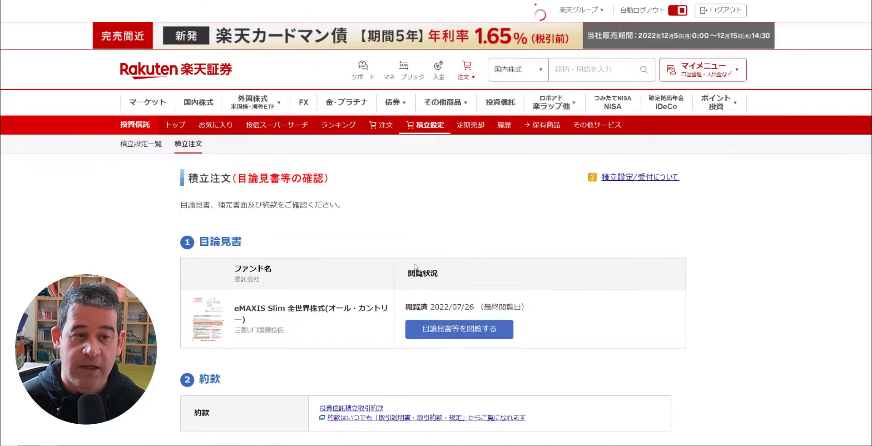
- Open the eMAXIS Slim 全世界株式(オール・カントリー) prospectus and examine the fund's classification, purpose and country breakdown of its index
scroll(297, 258, "down", 3)
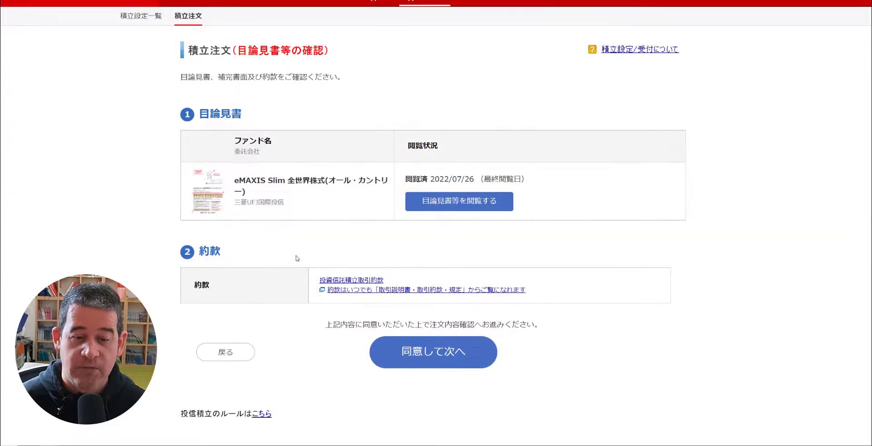
left_click(459, 202)
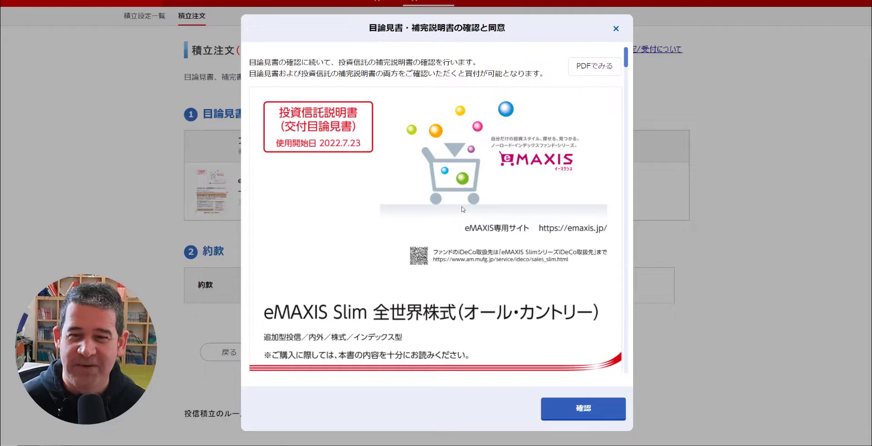
scroll(462, 212, "down", 3)
scroll(462, 212, "down", 15)
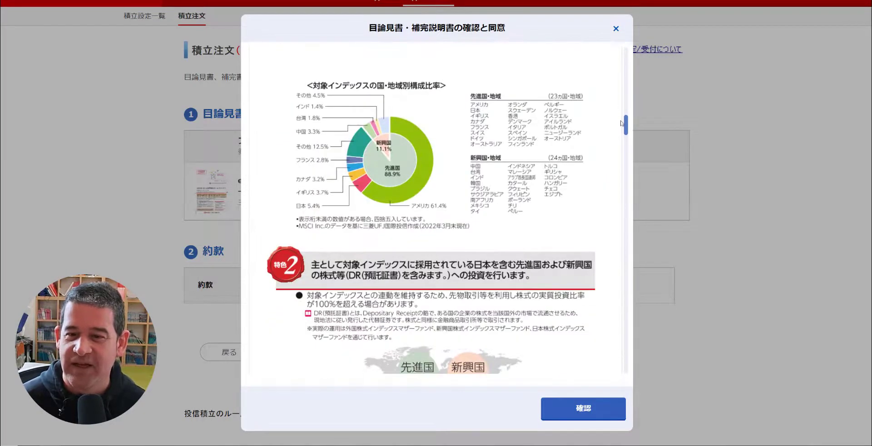
left_click_drag(626, 125, 623, 44)
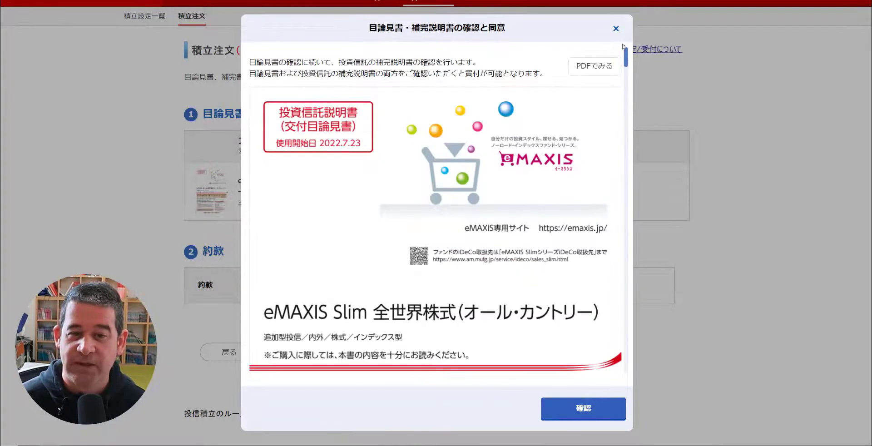
scroll(597, 77, "down", 6)
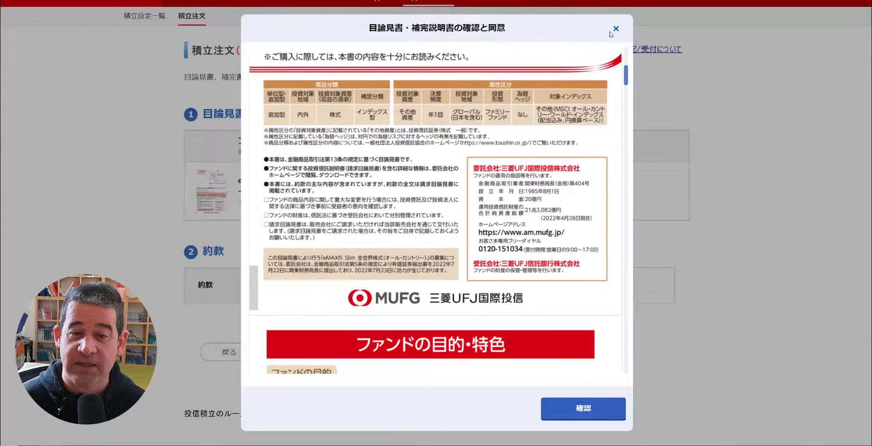
scroll(510, 175, "down", 1)
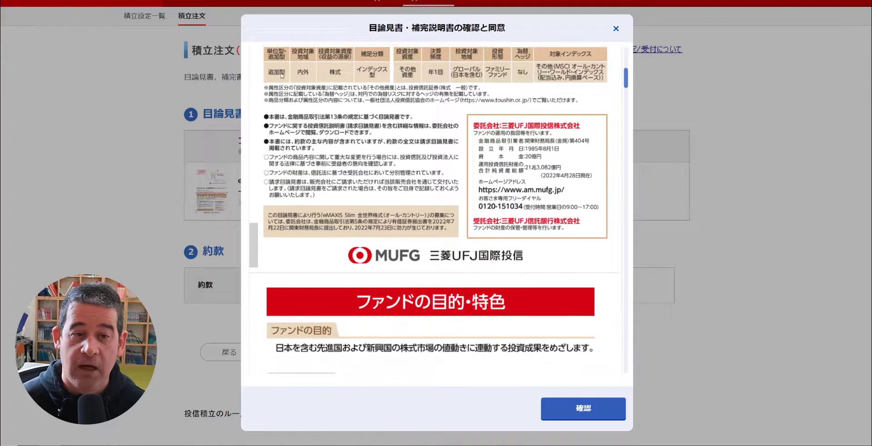
scroll(474, 145, "down", 12)
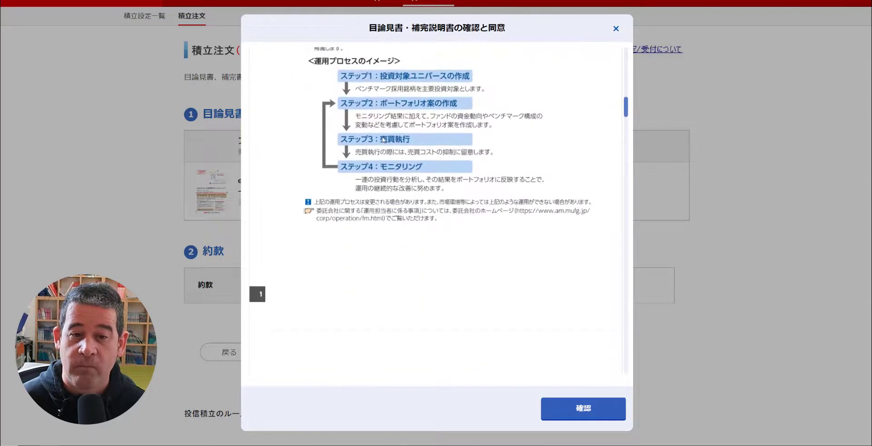
scroll(383, 140, "down", 6)
scroll(314, 145, "up", 3)
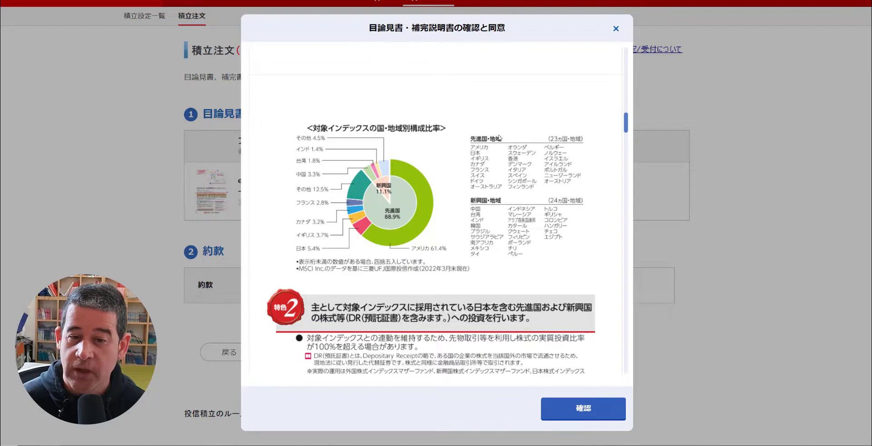
scroll(443, 221, "down", 6)
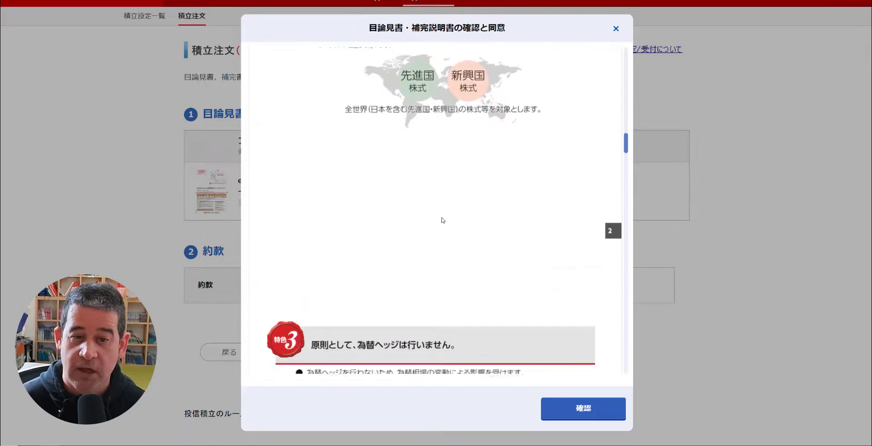
- Read the prospectus sections on the mother fund structure, 主な投資制限, 分配方針 and investment risks
scroll(393, 189, "down", 10)
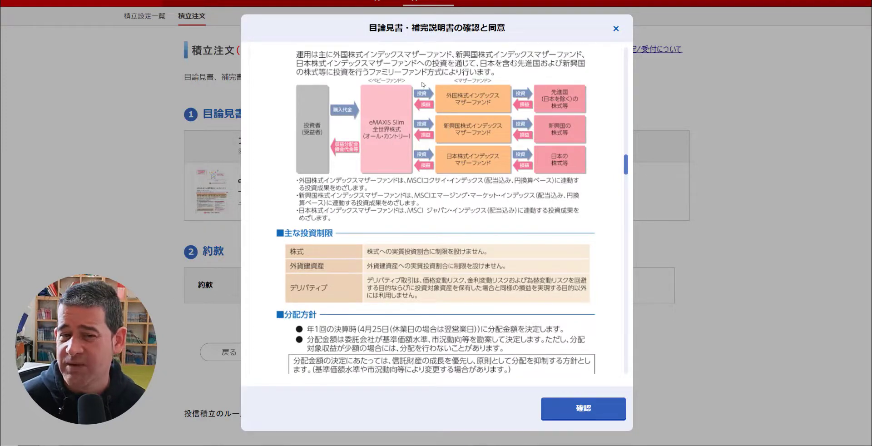
scroll(497, 114, "down", 4)
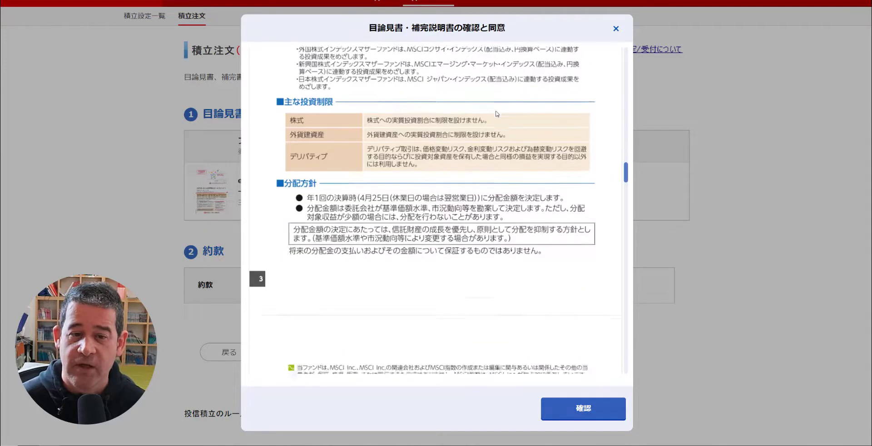
scroll(391, 144, "up", 3)
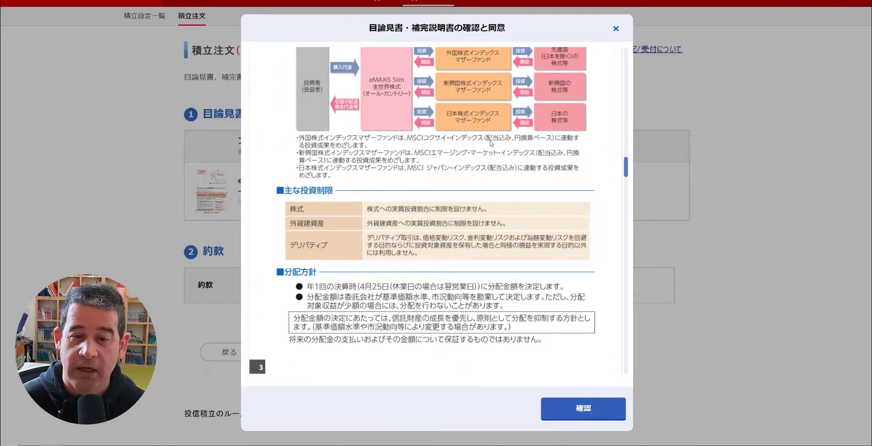
scroll(443, 174, "down", 8)
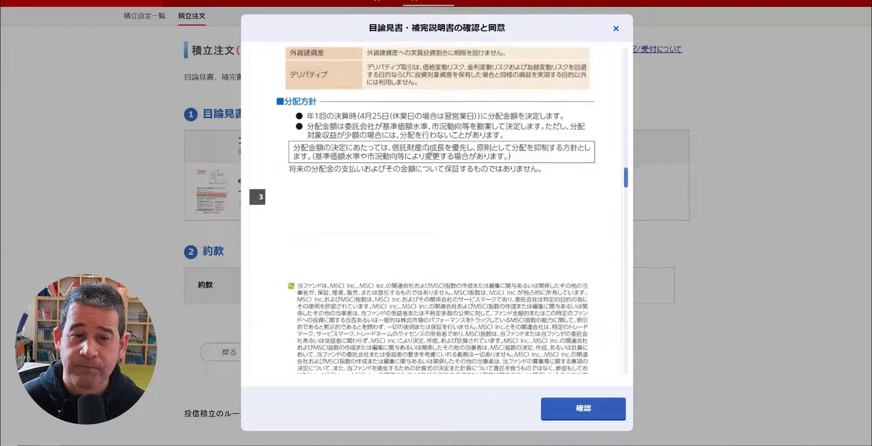
scroll(430, 151, "down", 10)
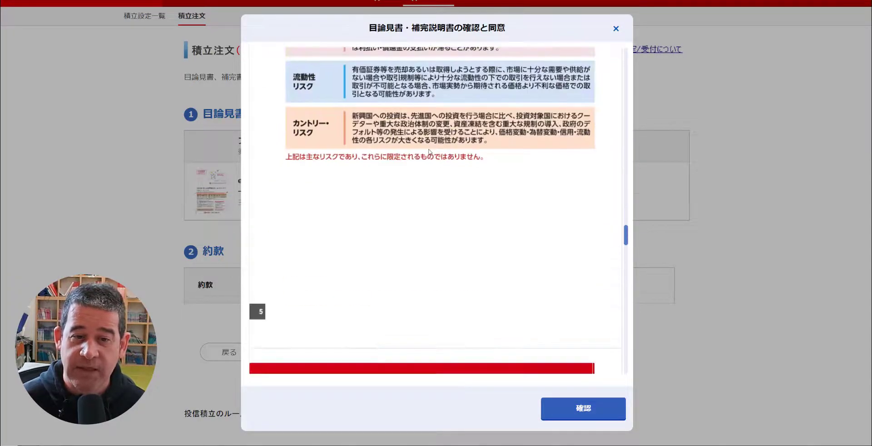
- Review the 運用実績, 主要な資産の状況 and 手続・手数料等 sections through the prospectus's last page and confirm the document
scroll(430, 152, "down", 12)
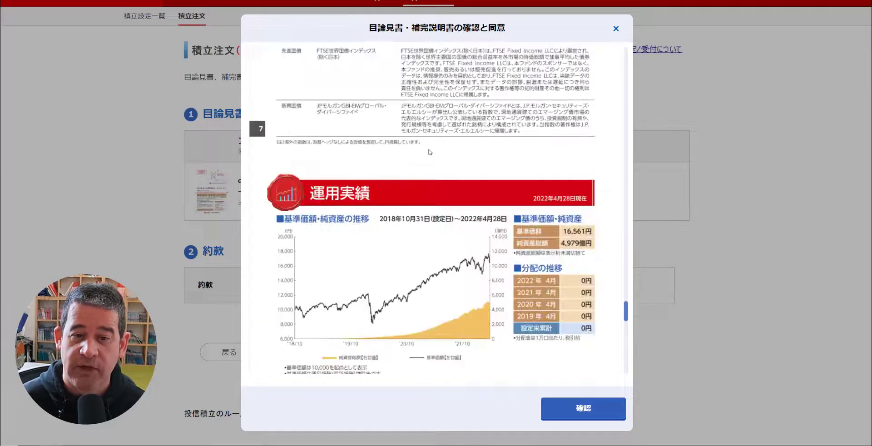
scroll(429, 153, "down", 5)
scroll(383, 161, "up", 5)
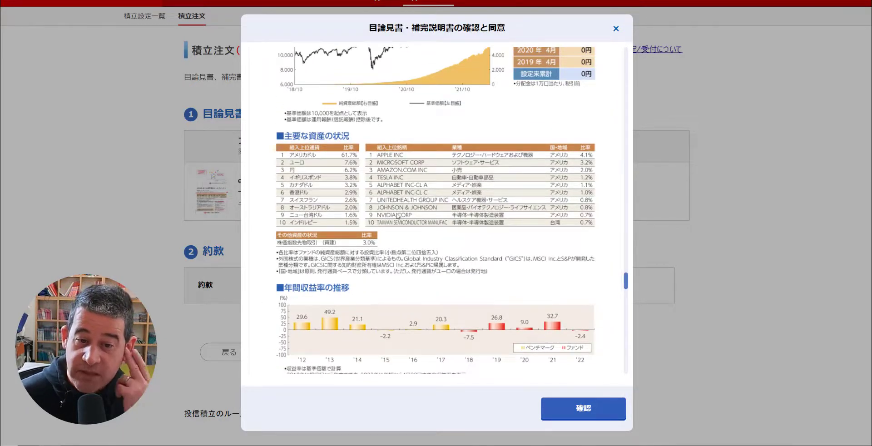
scroll(398, 196, "down", 8)
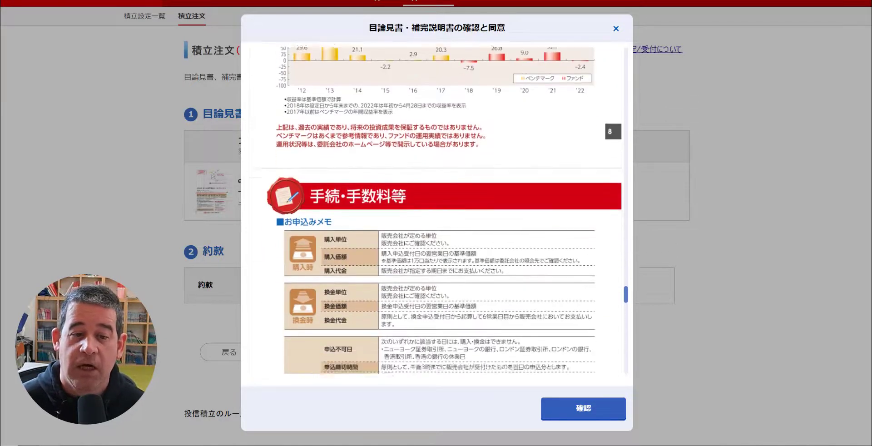
scroll(399, 194, "down", 10)
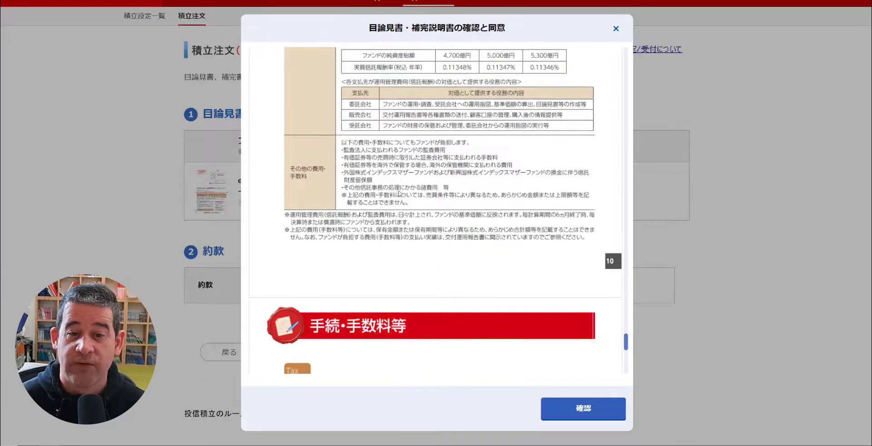
scroll(399, 194, "up", 3)
scroll(474, 264, "down", 15)
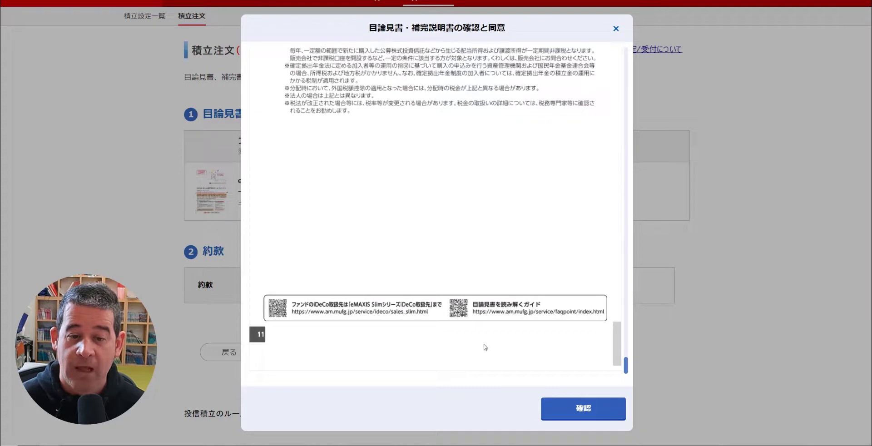
left_click(567, 409)
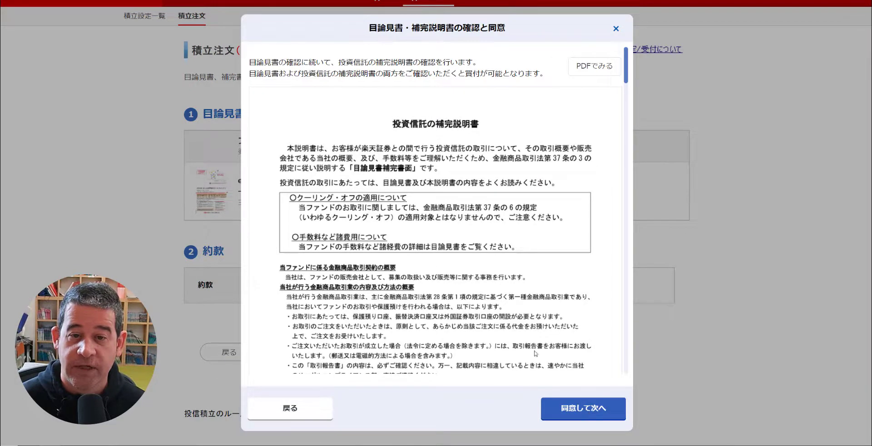
- Review the 投資信託の補完説明書 and agree to it to proceed to the order confirmation
scroll(393, 188, "down", 10)
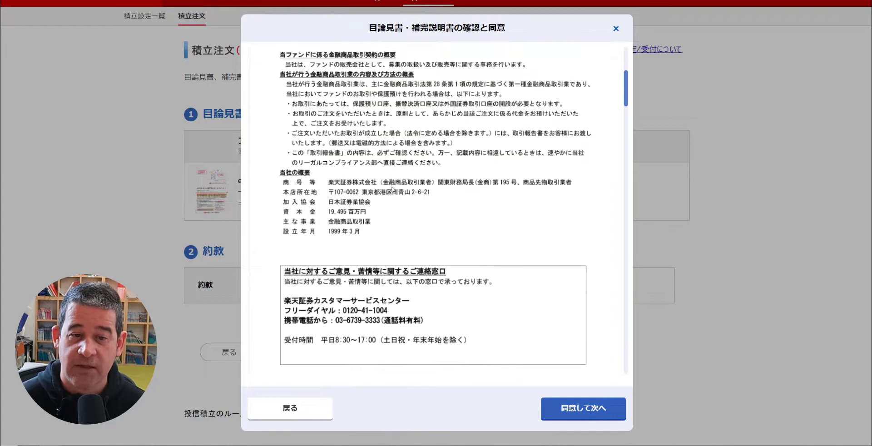
scroll(518, 313, "down", 10)
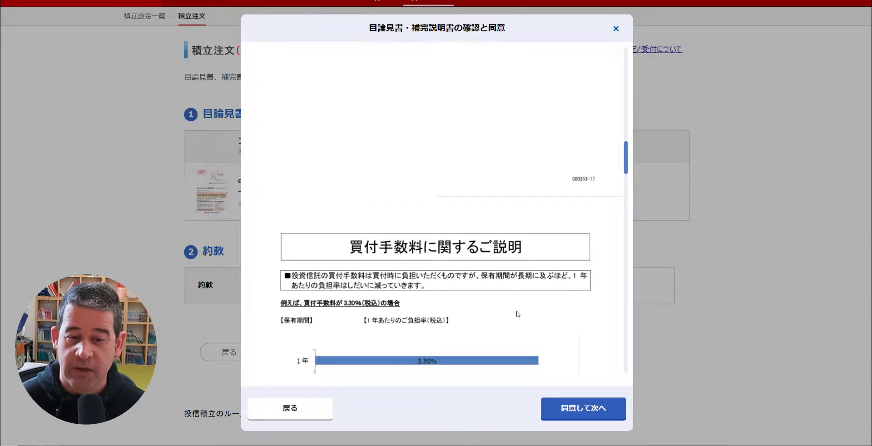
left_click(579, 409)
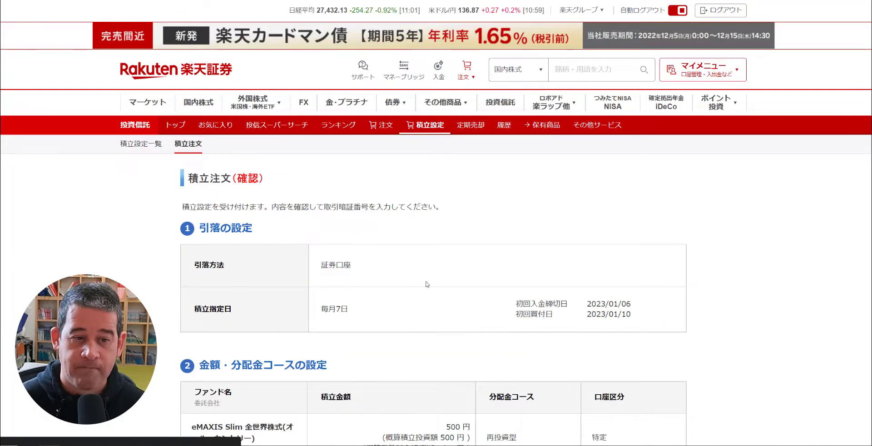
- Check the 積立注文 summary: 引落方法, 積立指定日, 積立金額, costs, point usage, ボーナス設定 and the first purchase date calendar
scroll(424, 284, "down", 3)
scroll(430, 175, "down", 3)
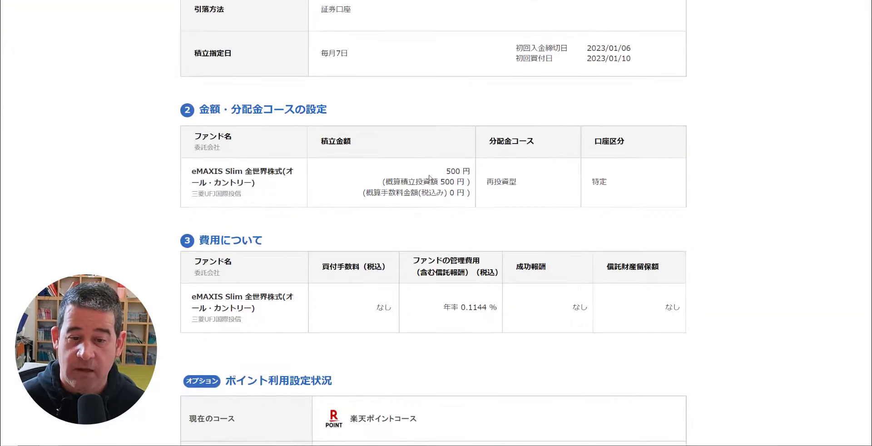
scroll(384, 143, "up", 5)
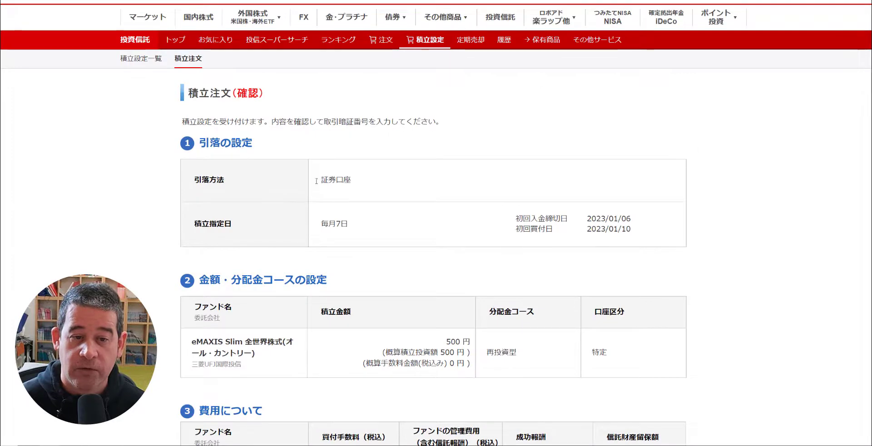
left_click_drag(319, 180, 362, 184)
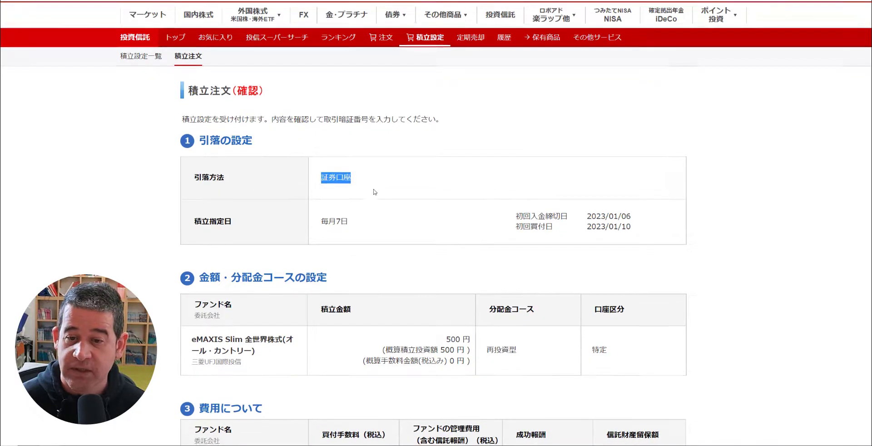
scroll(325, 126, "down", 3)
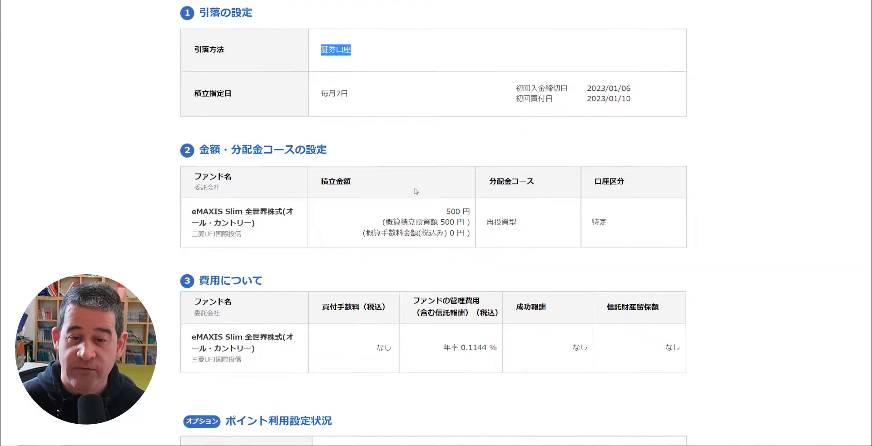
scroll(414, 188, "down", 2)
scroll(620, 183, "down", 2)
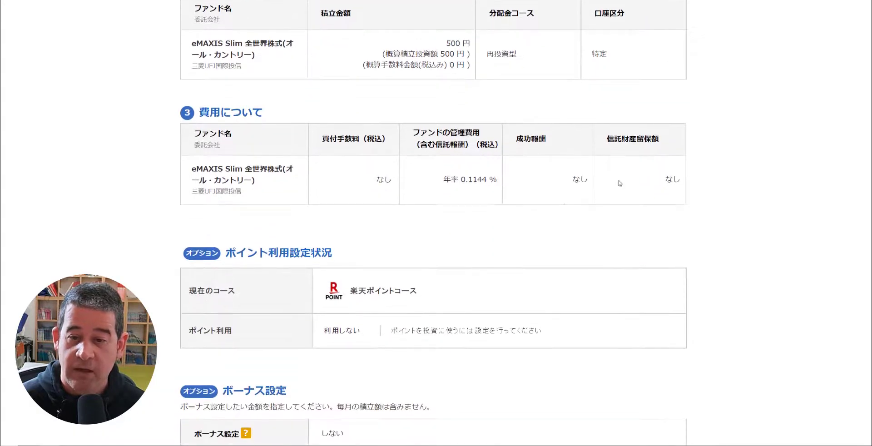
scroll(342, 319, "down", 7)
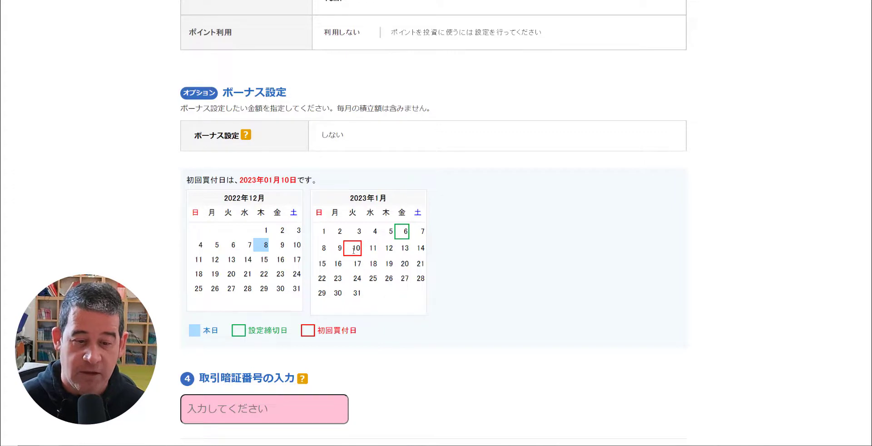
scroll(405, 231, "down", 4)
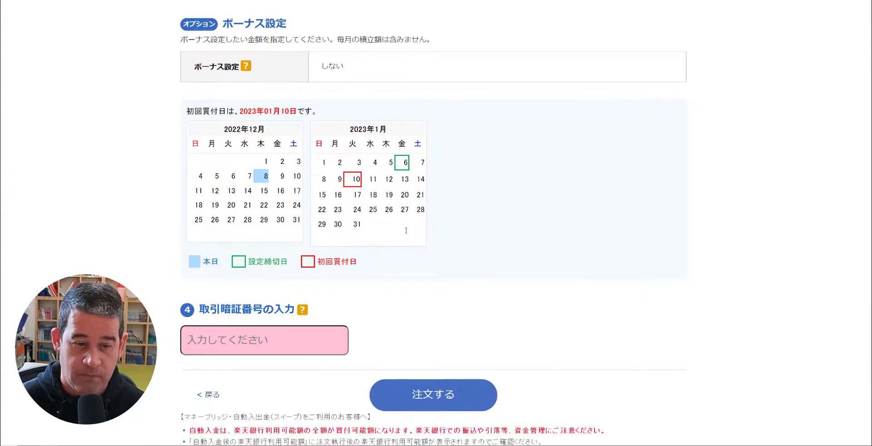
- Enter the trading PIN (取引暗証番号) and submit the monthly 500 yen 積立注文
left_click(266, 239)
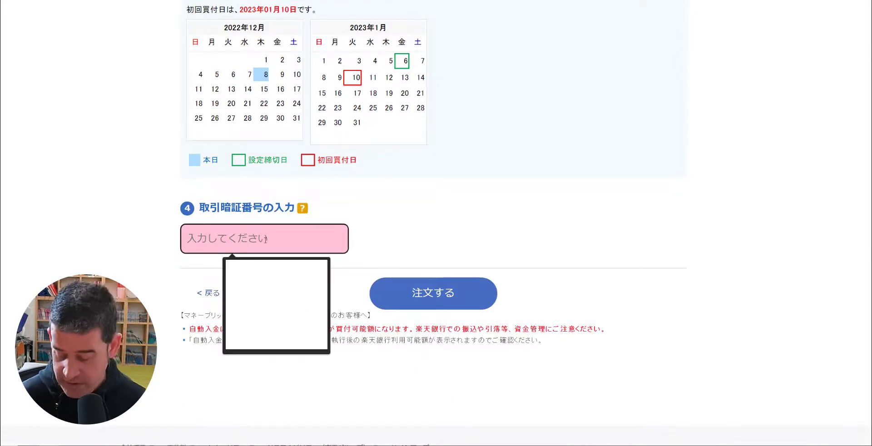
type("****")
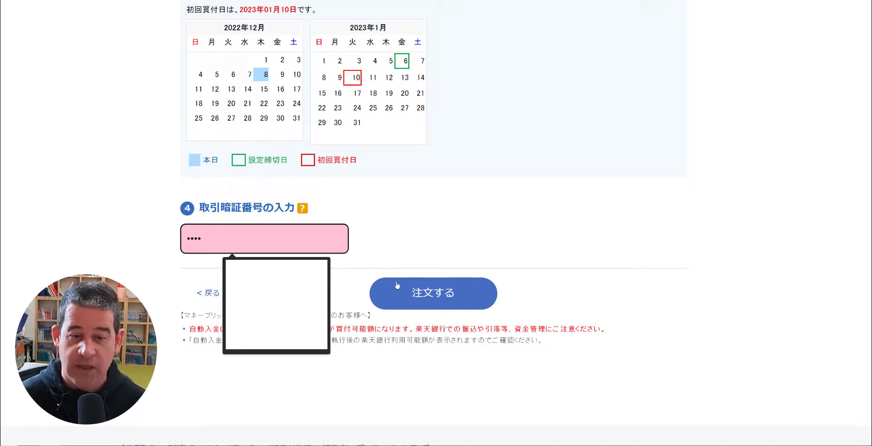
left_click(406, 291)
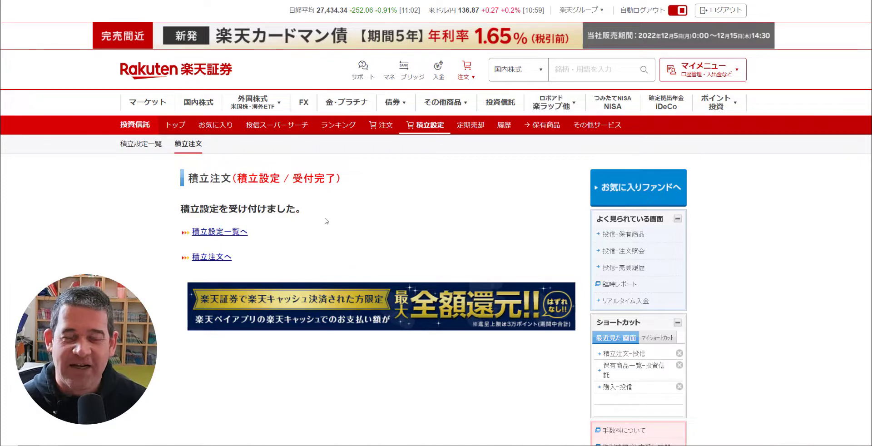
- Open the 積立設定一覧 and review the monthly total and the registered eMAXIS Slim 全世界株式(オール・カントリー) settings
left_click(209, 231)
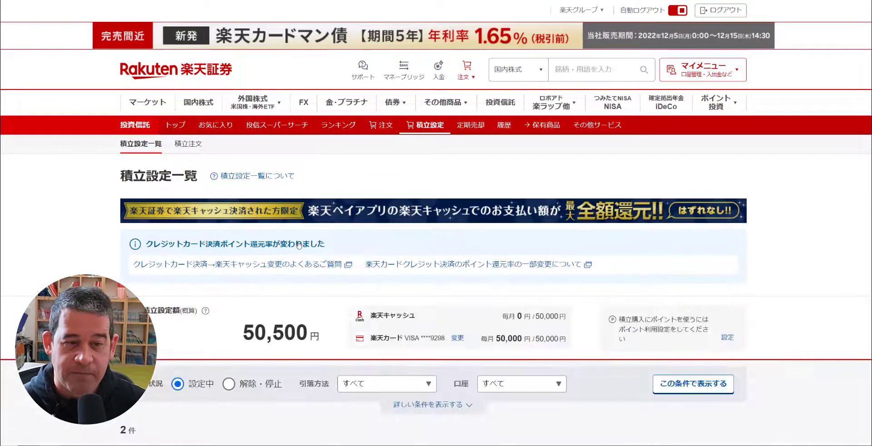
scroll(433, 259, "down", 2)
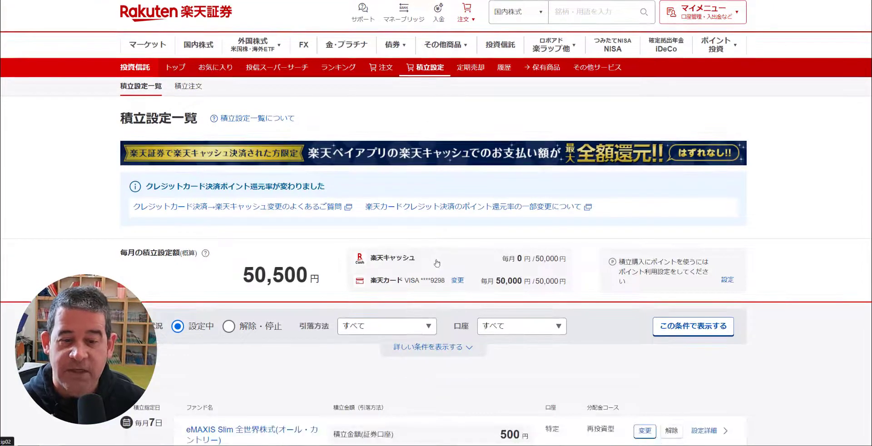
scroll(433, 259, "down", 8)
scroll(422, 229, "up", 4)
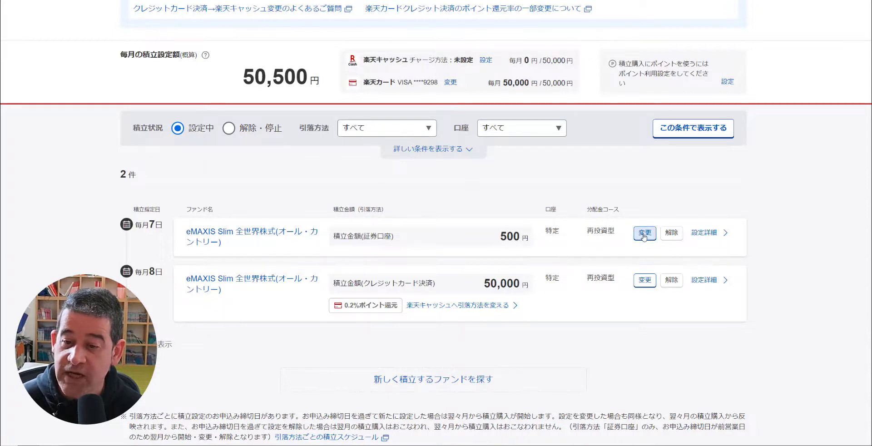
- Cancel the 500 yen 証券口座 setting scheduled for 毎月7日, authorizing the 解除 with the trading PIN
left_click(671, 233)
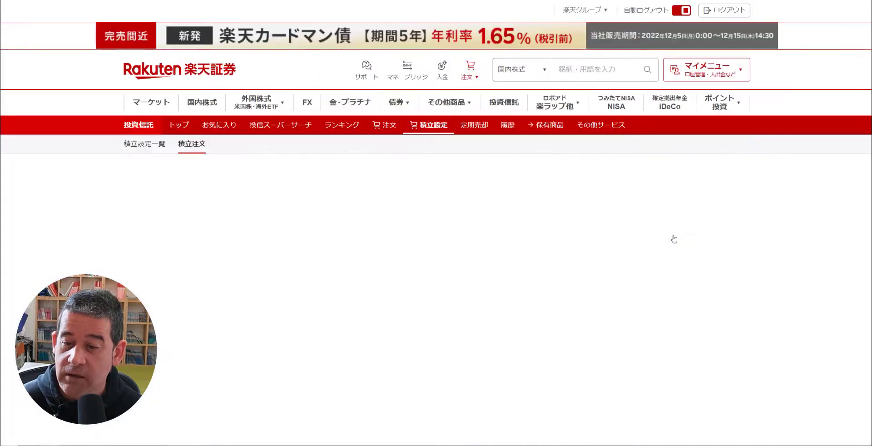
scroll(405, 238, "down", 2)
scroll(406, 241, "down", 7)
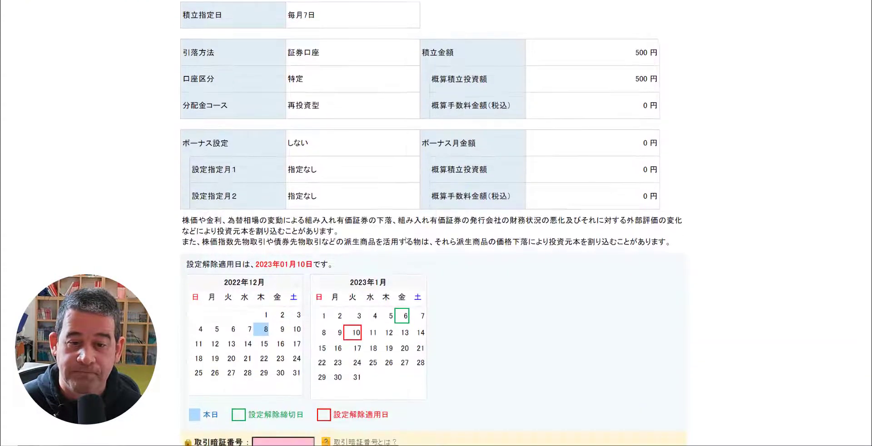
left_click(291, 227)
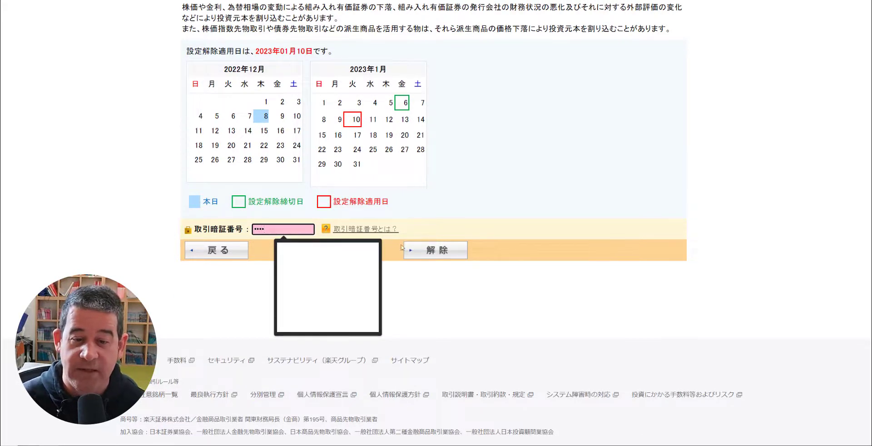
left_click(437, 250)
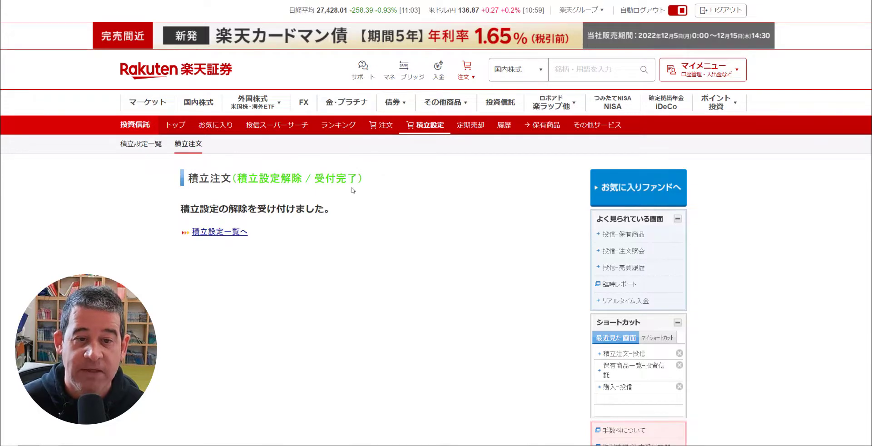
- Reopen the 積立設定一覧 from the 投資信託 top page and check which monthly settings remain
left_click(168, 127)
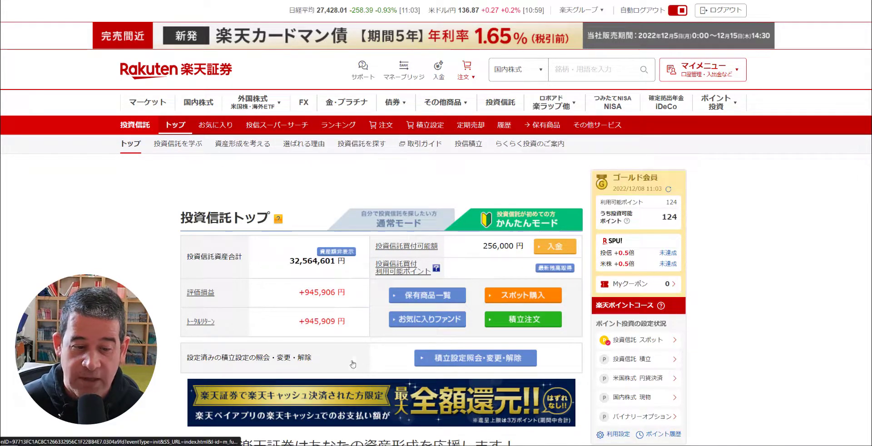
left_click(463, 361)
scroll(463, 340, "down", 5)
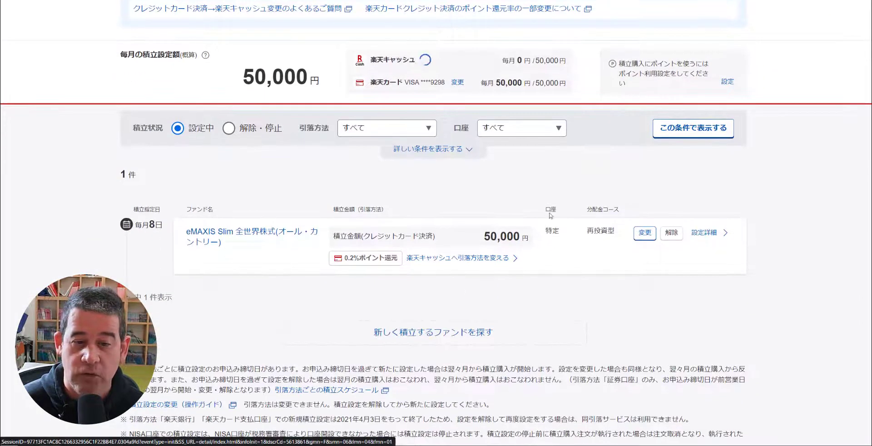
scroll(325, 294, "up", 1)
scroll(325, 294, "up", 2)
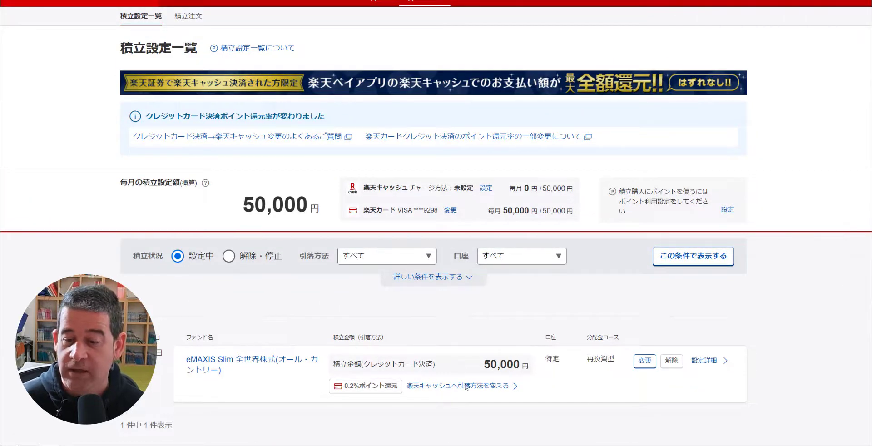
scroll(416, 326, "up", 3)
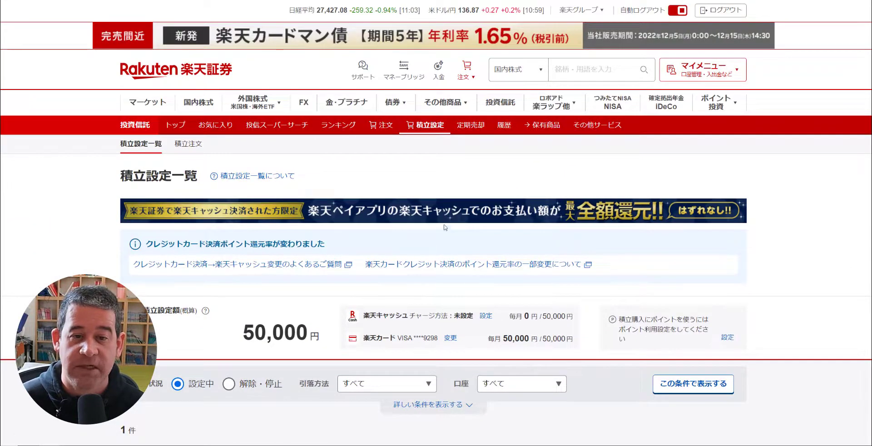
- Return to the 投資信託 top page and look over the asset summary and order options
left_click(169, 126)
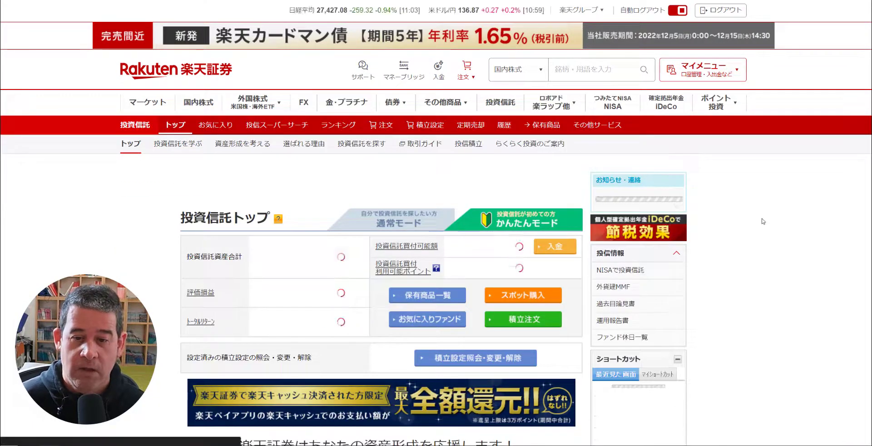
scroll(763, 222, "down", 3)
scroll(763, 221, "up", 3)
scroll(764, 221, "down", 1)
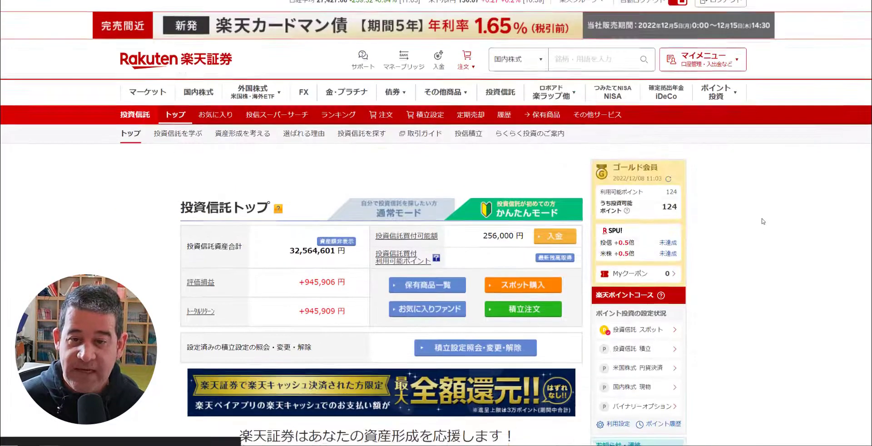
scroll(763, 221, "down", 2)
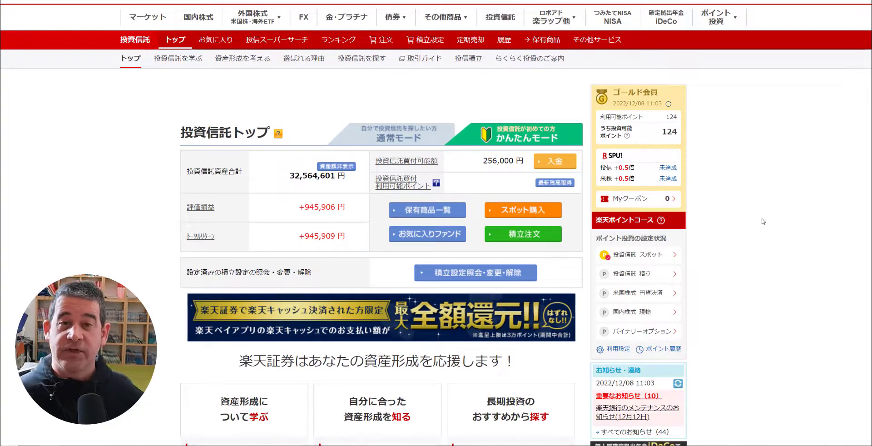